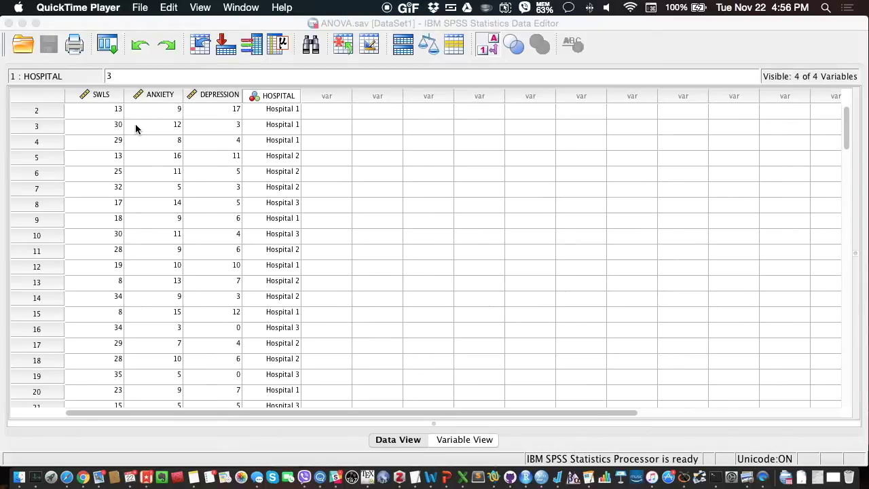
- Inspect the HOSPITAL grouping variable and the SWLS scores, switching the value labels to numeric codes and back
{"action": "left_click", "coordinate": [284, 100]}
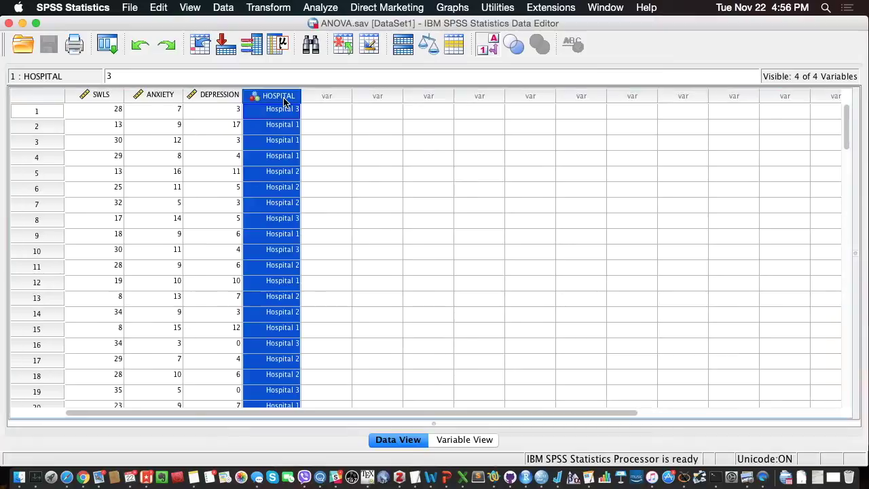
{"action": "left_click", "coordinate": [94, 99]}
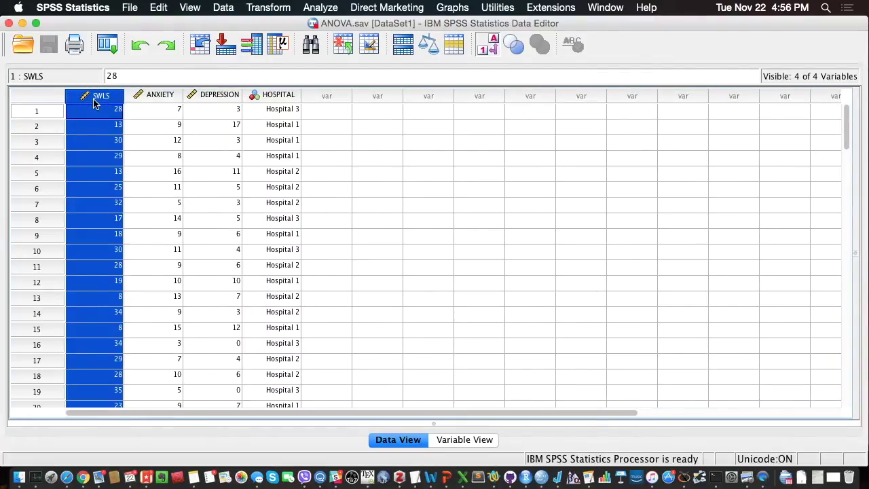
{"action": "mouse_move", "coordinate": [101, 100]}
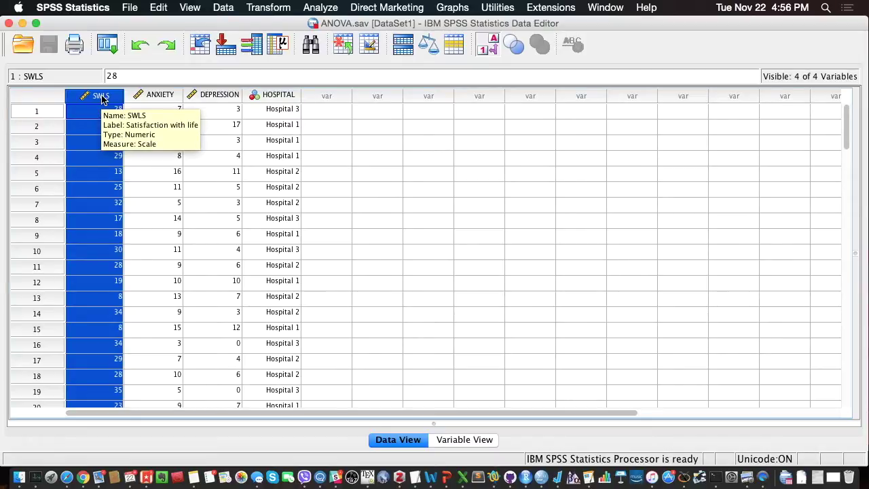
{"action": "mouse_move", "coordinate": [252, 100]}
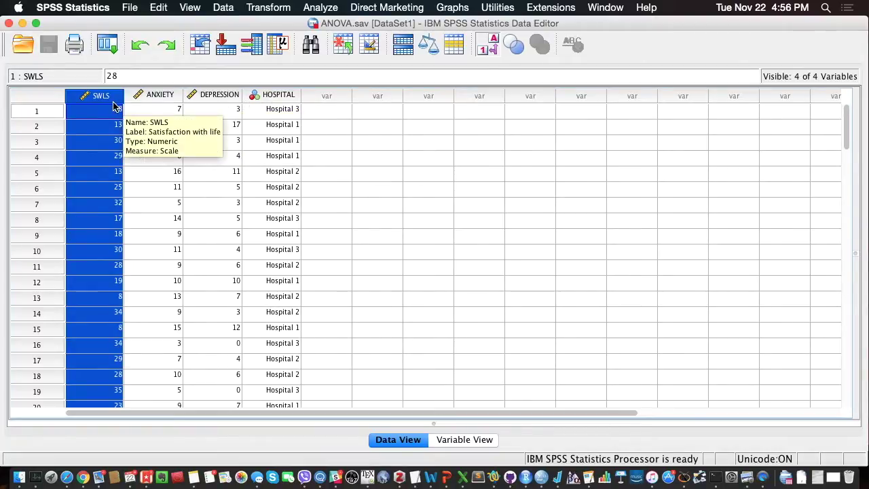
{"action": "left_click", "coordinate": [278, 94]}
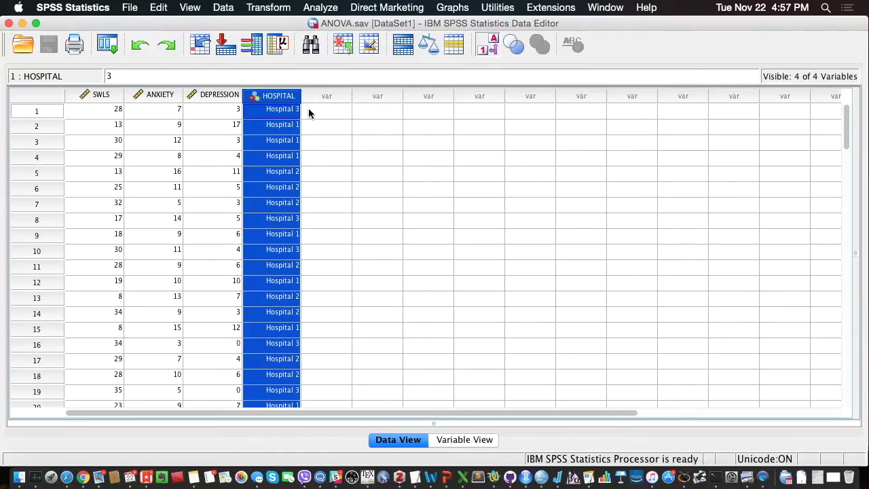
{"action": "left_click", "coordinate": [488, 45]}
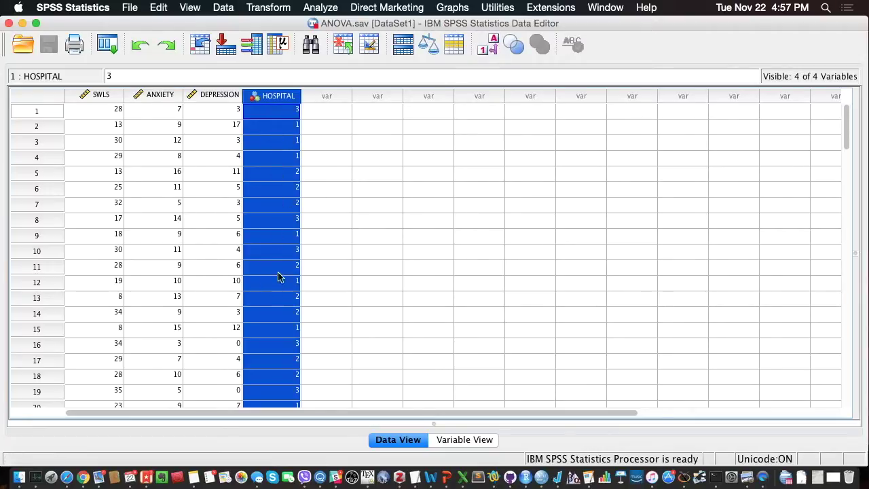
{"action": "left_click", "coordinate": [488, 45]}
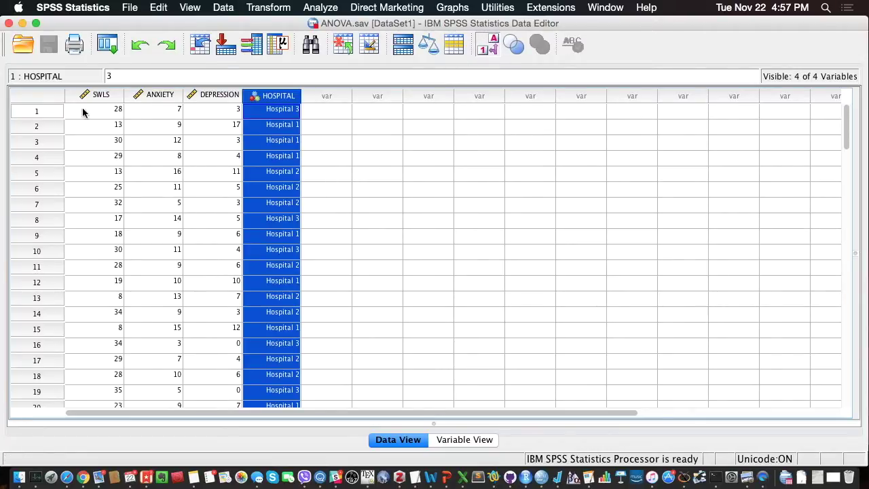
{"action": "left_click", "coordinate": [116, 98]}
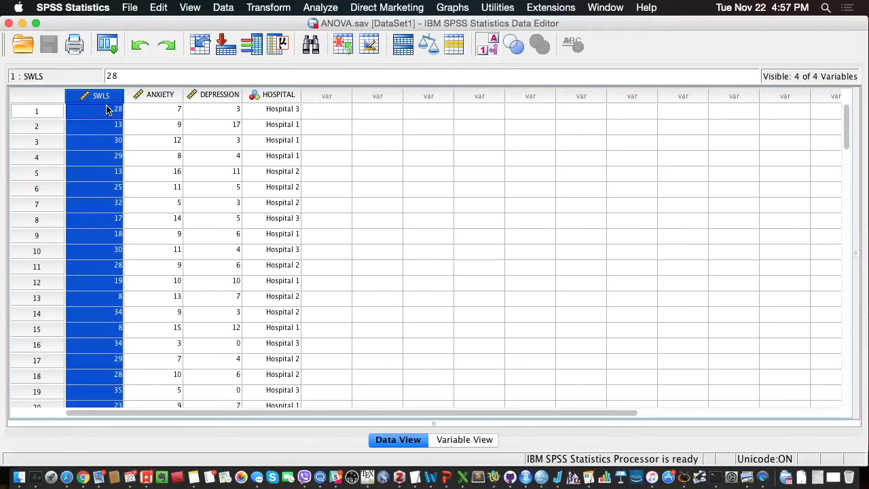
- Set up a One-Way ANOVA from reset settings with Satisfaction with life as the dependent variable and Hospital as the factor
{"action": "left_click", "coordinate": [325, 7]}
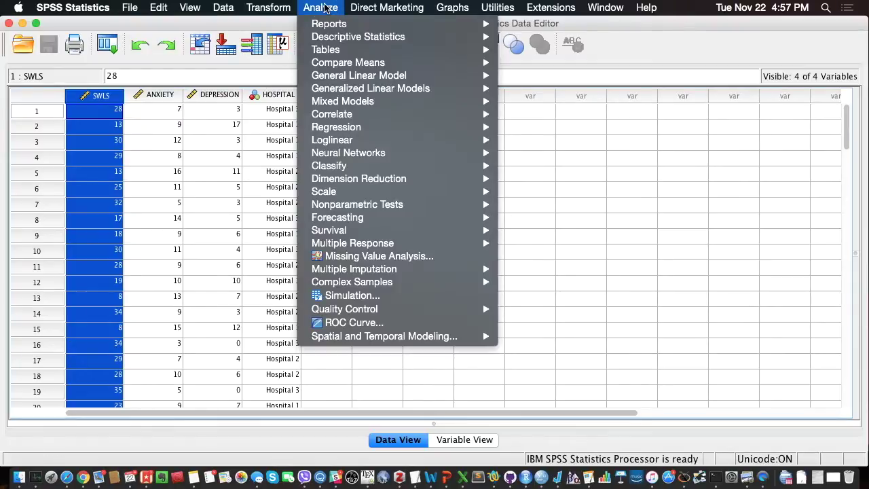
{"action": "mouse_move", "coordinate": [410, 62]}
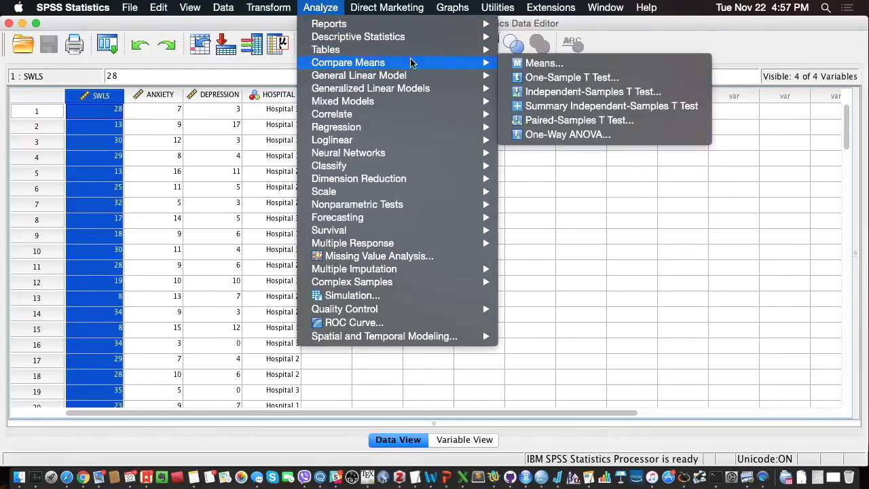
{"action": "left_click", "coordinate": [581, 139]}
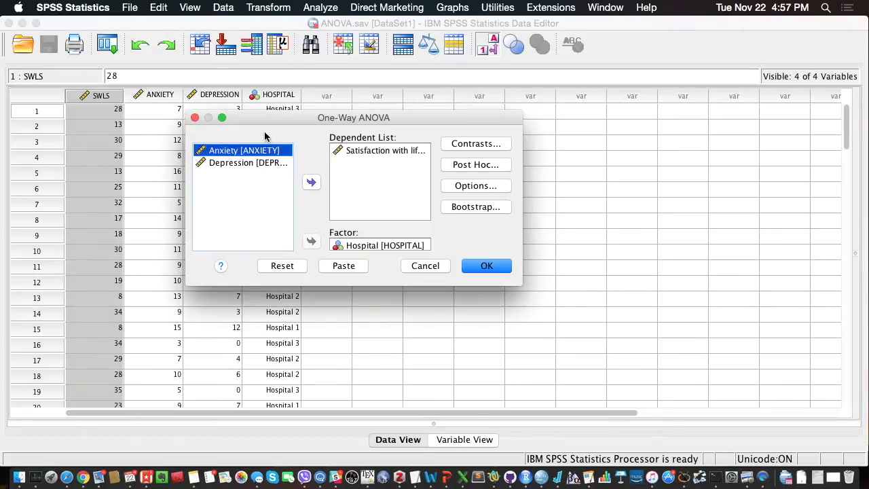
{"action": "left_click", "coordinate": [277, 266]}
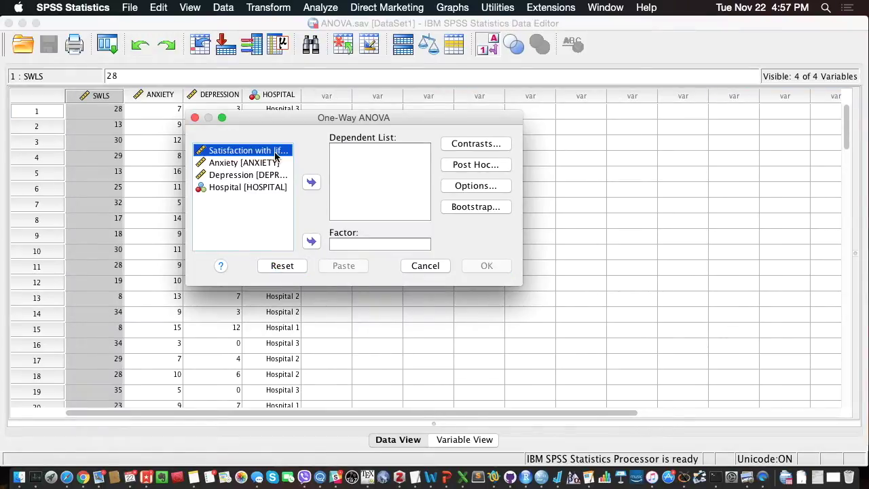
{"action": "left_click", "coordinate": [345, 165]}
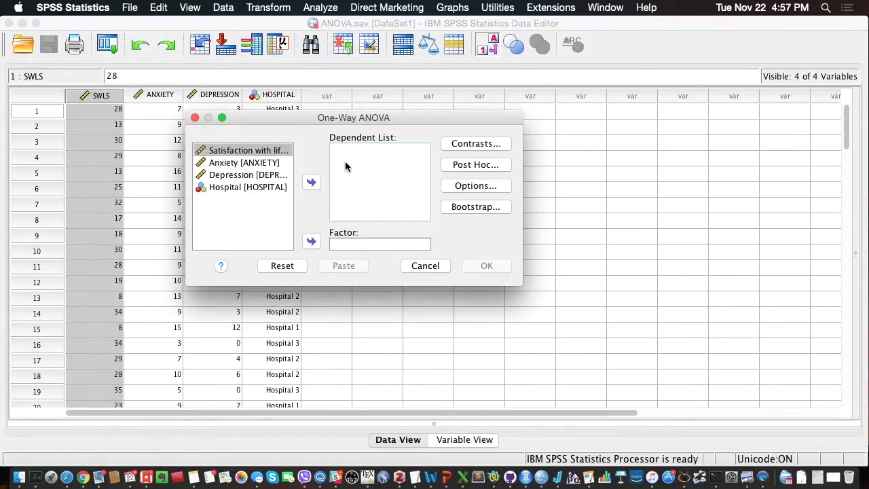
{"action": "left_click", "coordinate": [280, 154]}
{"action": "left_click", "coordinate": [310, 181]}
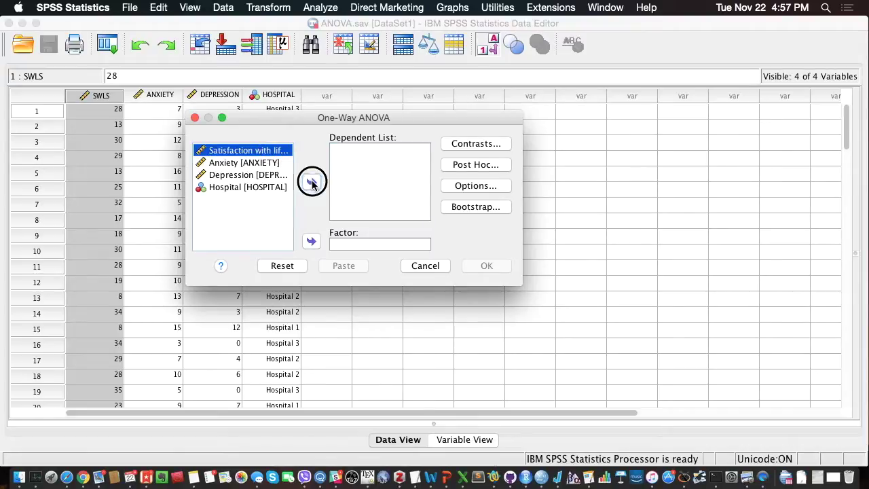
{"action": "left_click", "coordinate": [235, 176]}
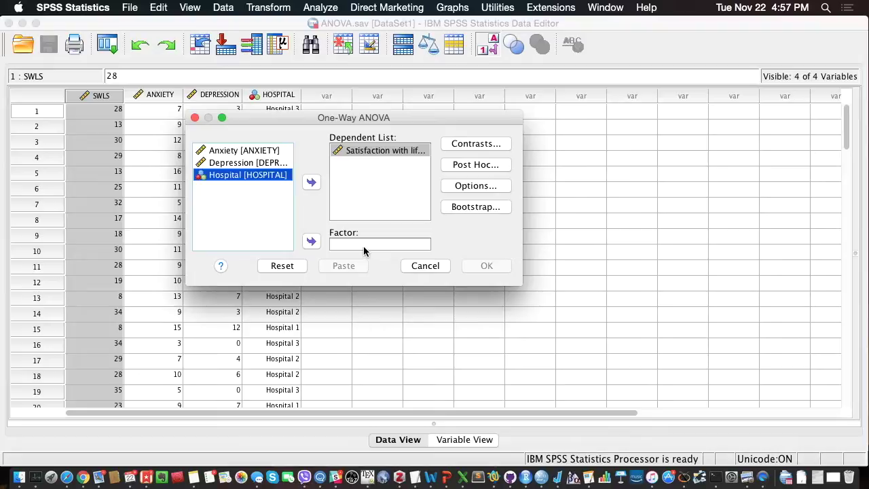
{"action": "left_click", "coordinate": [313, 242]}
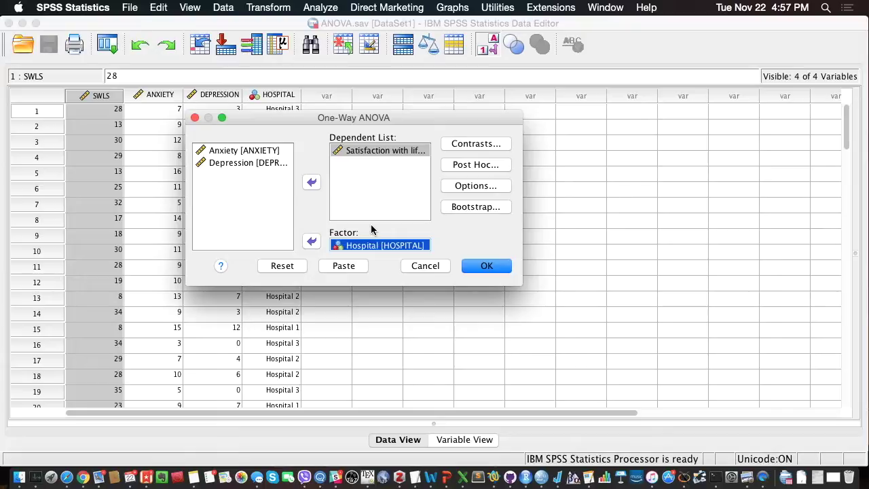
- Add the Tukey post hoc test to the One-Way ANOVA
{"action": "left_click", "coordinate": [505, 166]}
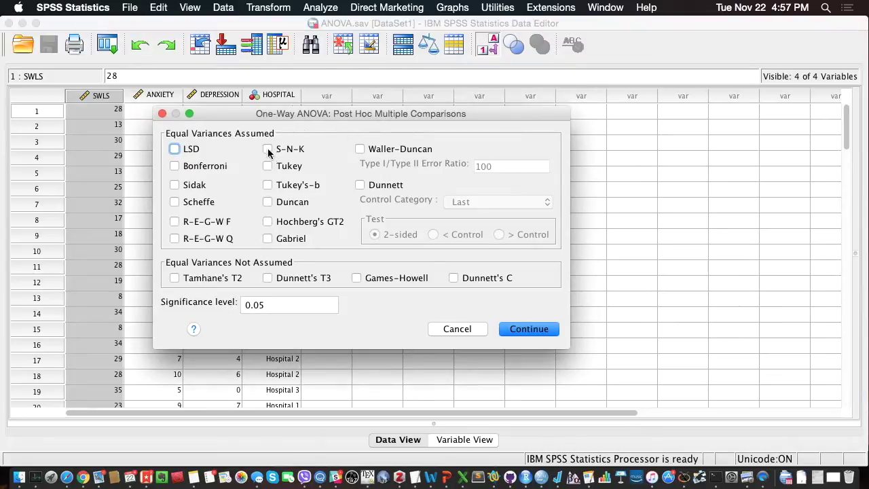
{"action": "left_click", "coordinate": [268, 167]}
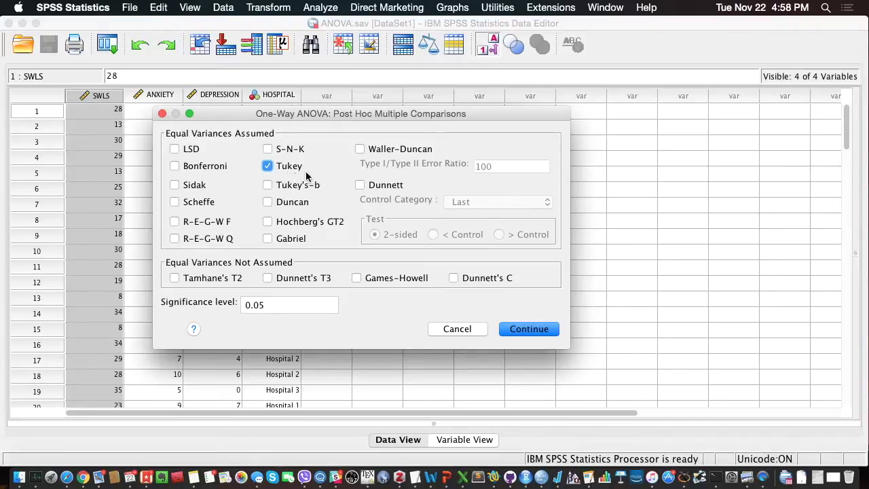
{"action": "left_click", "coordinate": [530, 329]}
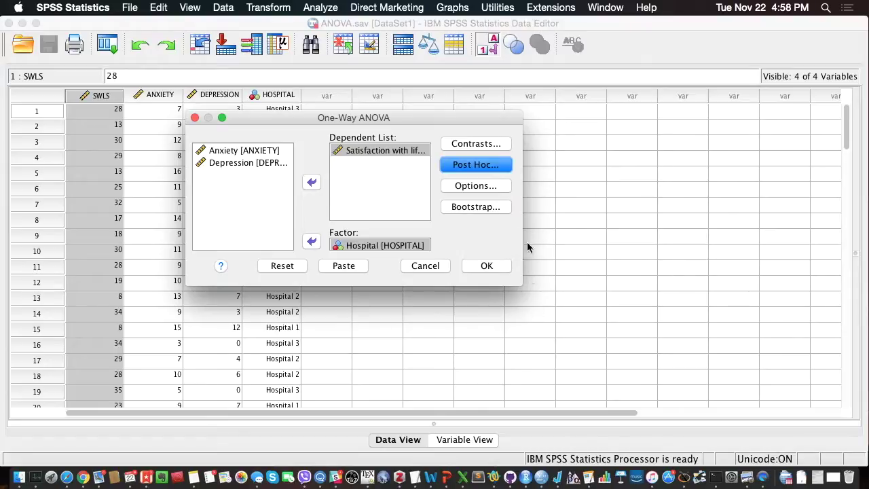
- Include the homogeneity of variance test and a means plot in the ANOVA options, and run the analysis
{"action": "left_click", "coordinate": [490, 187]}
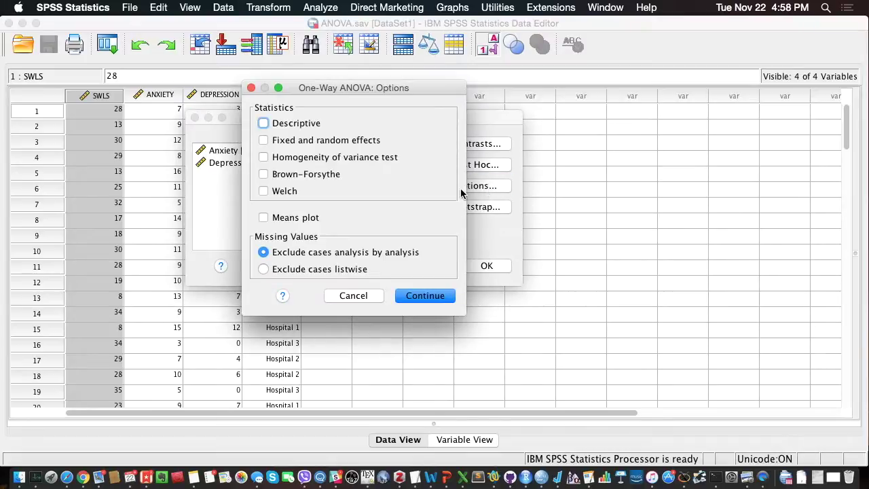
{"action": "left_click", "coordinate": [264, 156]}
{"action": "left_click", "coordinate": [264, 218]}
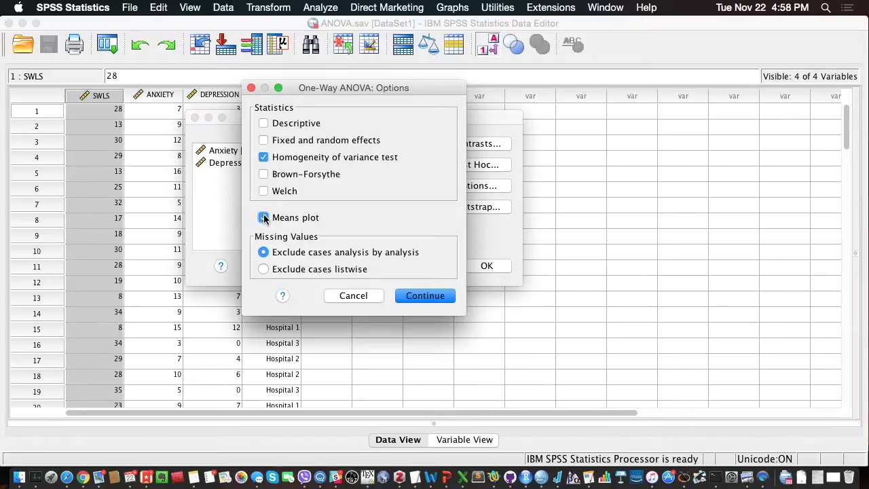
{"action": "left_click", "coordinate": [435, 297]}
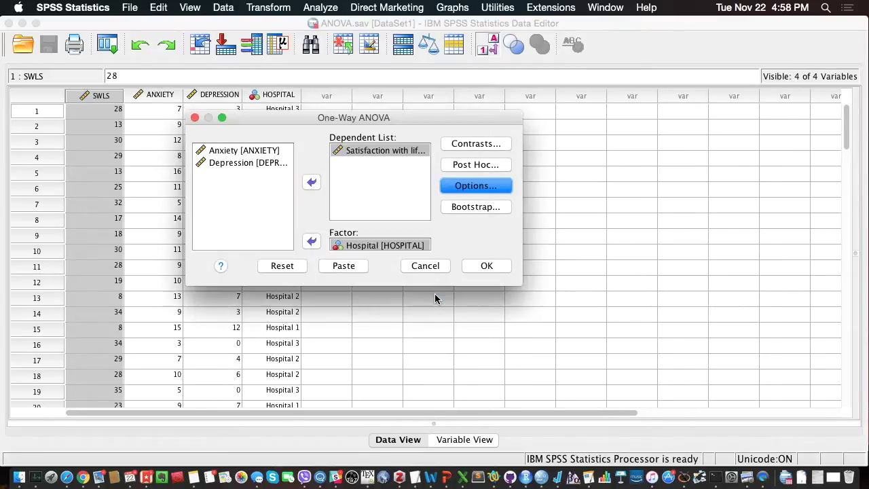
{"action": "left_click", "coordinate": [499, 271]}
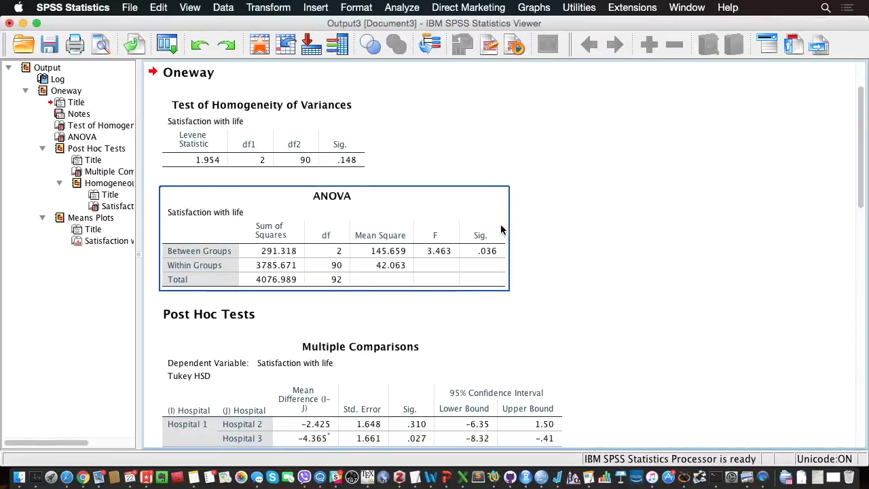
- Look through the output and examine the significance in the ANOVA table and the Tukey multiple comparisons between hospitals
{"action": "scroll", "coordinate": [472, 170], "scroll_direction": "down", "scroll_amount": 10}
{"action": "scroll", "coordinate": [471, 173], "scroll_direction": "down", "scroll_amount": 5}
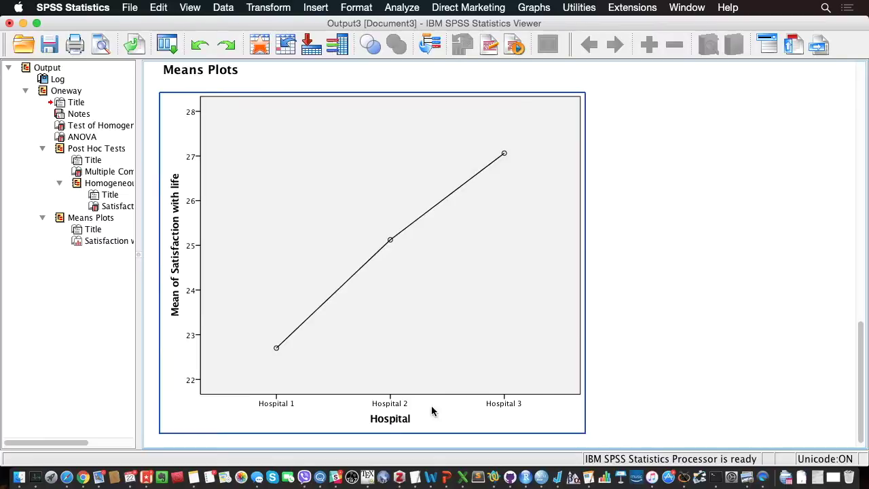
{"action": "scroll", "coordinate": [672, 263], "scroll_direction": "up", "scroll_amount": 15}
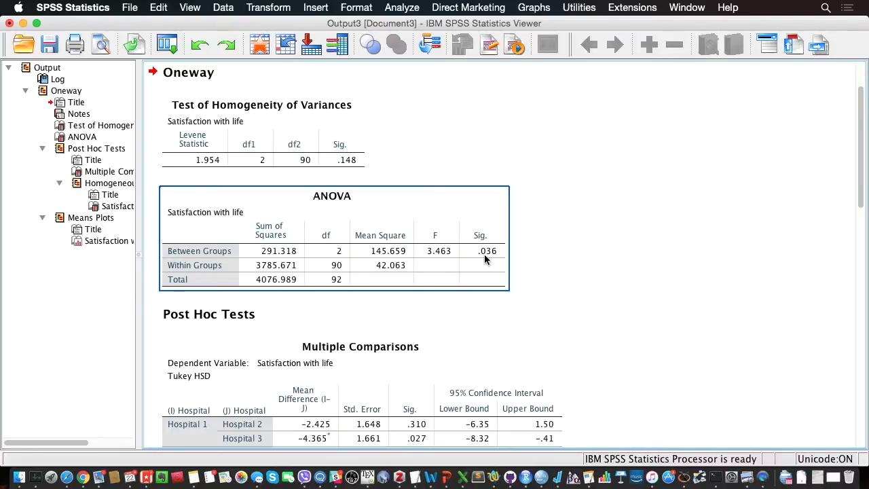
{"action": "left_click", "coordinate": [635, 265]}
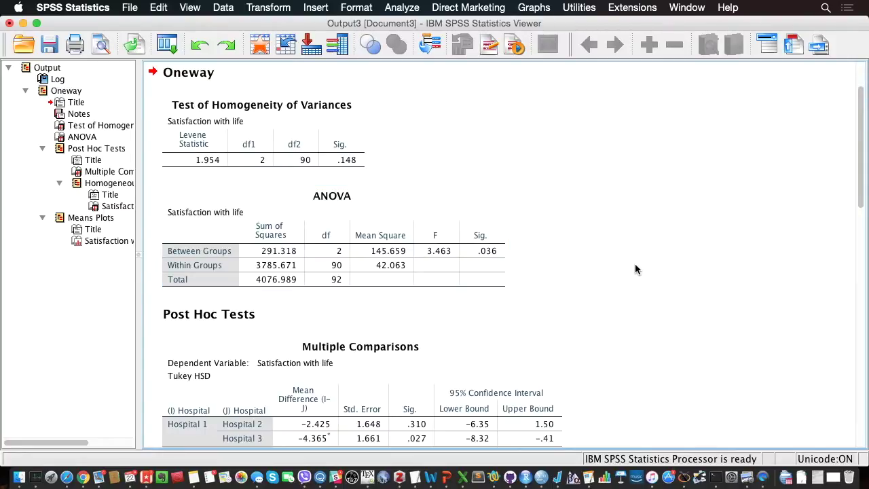
{"action": "scroll", "coordinate": [635, 265], "scroll_direction": "down", "scroll_amount": 3}
{"action": "left_click", "coordinate": [319, 264]}
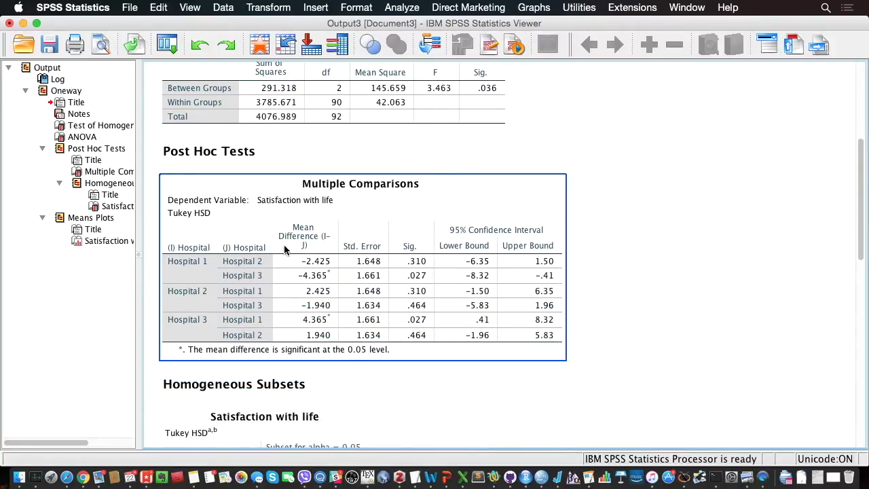
{"action": "left_click", "coordinate": [364, 407]}
{"action": "left_click", "coordinate": [323, 332]}
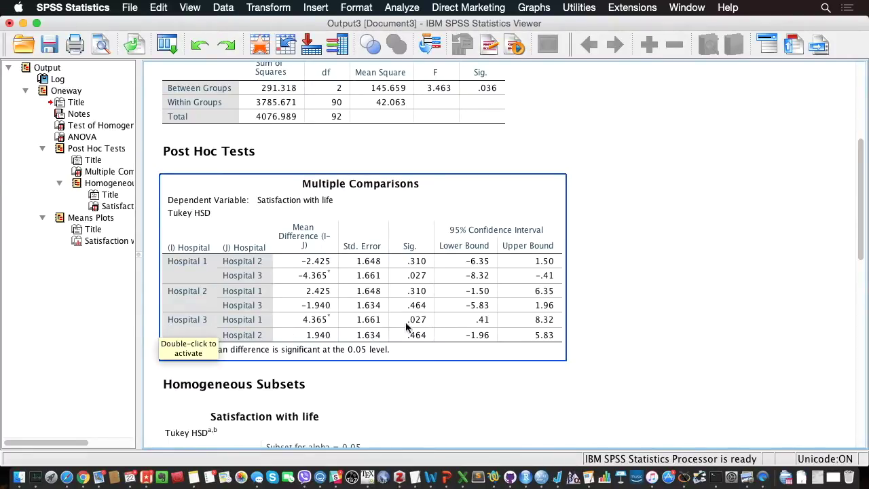
- Compare the hospitals' mean satisfaction with life in the means plot and the homogeneous subsets table
{"action": "scroll", "coordinate": [458, 280], "scroll_direction": "down", "scroll_amount": 10}
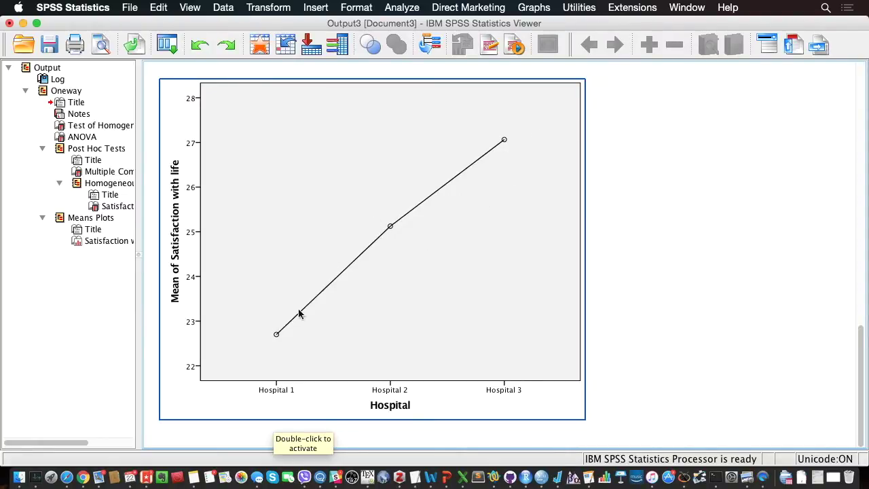
{"action": "scroll", "coordinate": [345, 309], "scroll_direction": "up", "scroll_amount": 10}
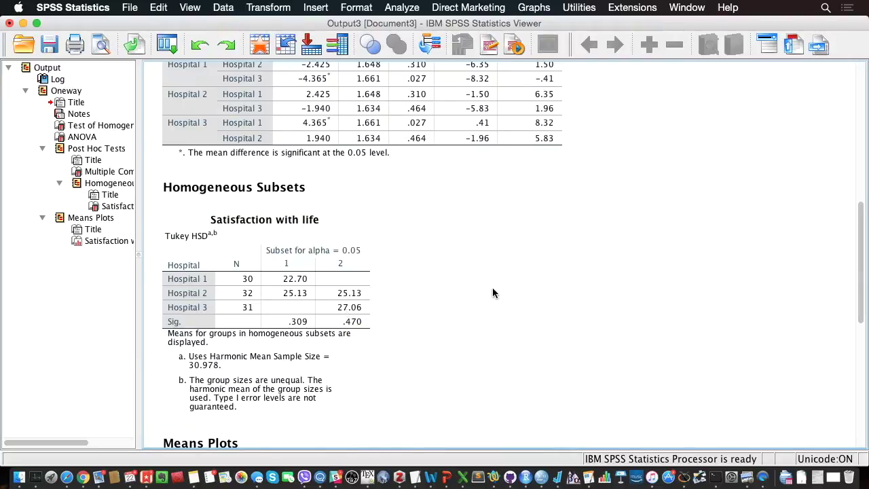
{"action": "scroll", "coordinate": [468, 272], "scroll_direction": "down", "scroll_amount": 10}
{"action": "scroll", "coordinate": [448, 275], "scroll_direction": "up", "scroll_amount": 15}
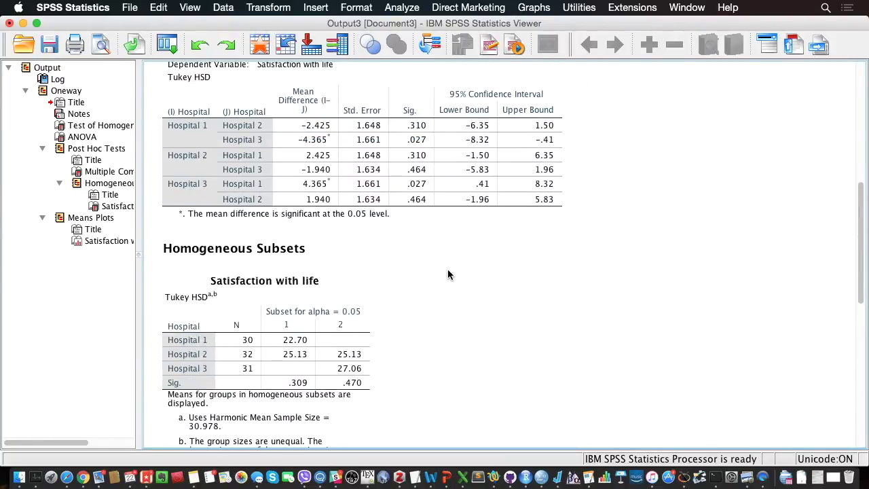
- Check the significance in the Test of Homogeneity of Variances and review the ANOVA table's sums of squares and F value
{"action": "scroll", "coordinate": [474, 278], "scroll_direction": "up", "scroll_amount": 5}
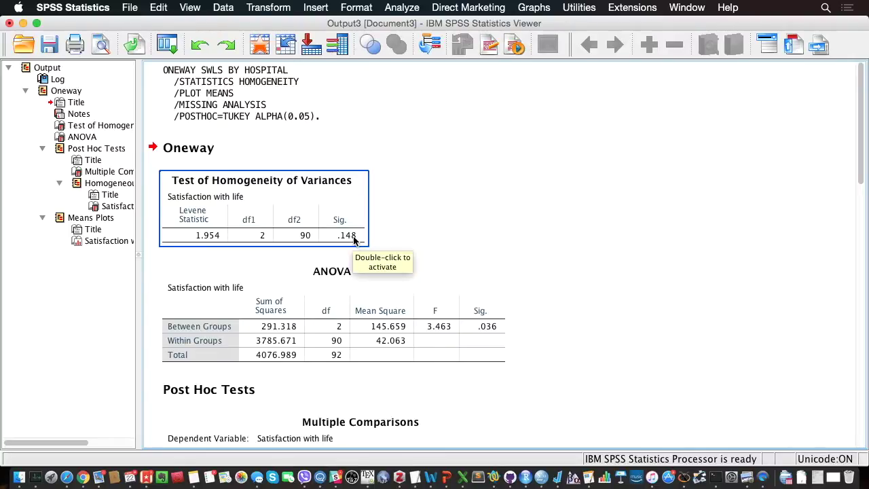
{"action": "left_click", "coordinate": [370, 234]}
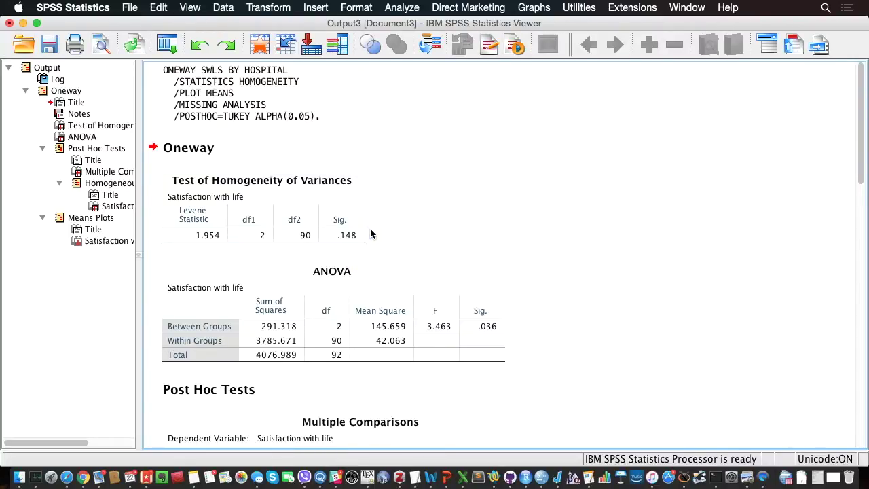
{"action": "scroll", "coordinate": [370, 233], "scroll_direction": "down", "scroll_amount": 3}
{"action": "left_click", "coordinate": [370, 230]}
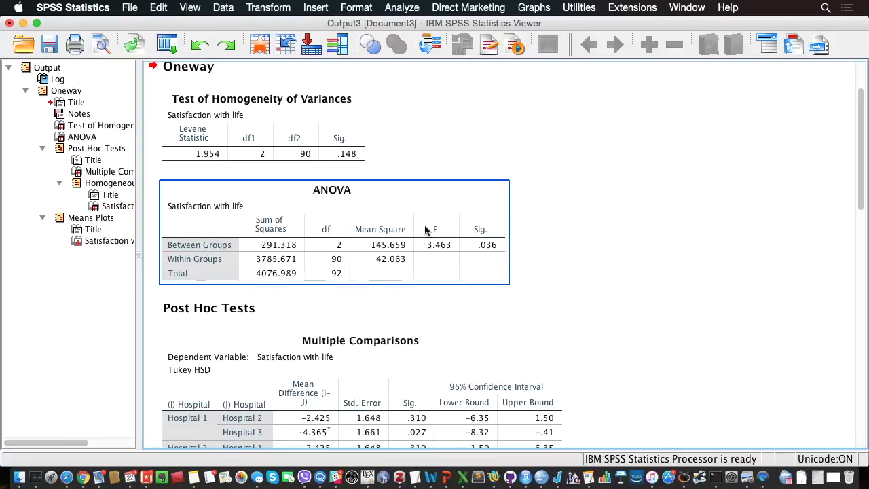
{"action": "left_click", "coordinate": [270, 301]}
{"action": "left_click", "coordinate": [276, 274]}
- Set up a fresh Univariate general linear model with Satisfaction with life as the dependent variable and Hospital as the fixed factor
{"action": "left_click", "coordinate": [402, 7]}
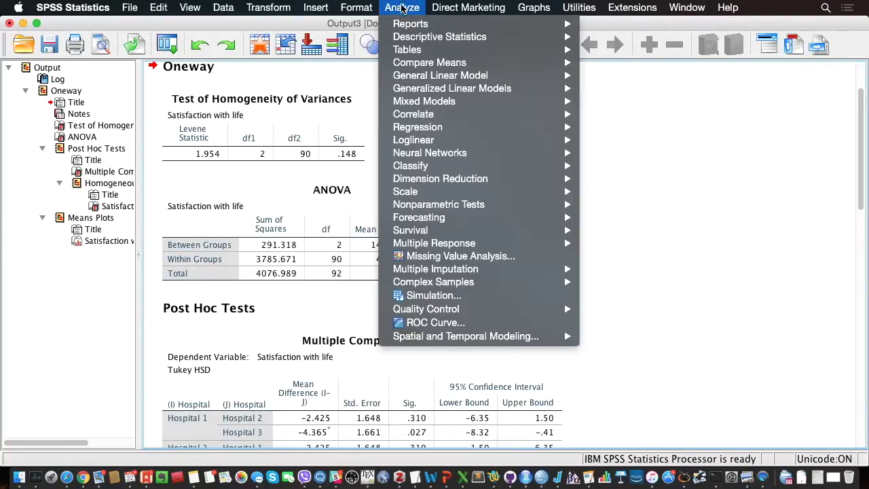
{"action": "mouse_move", "coordinate": [436, 79]}
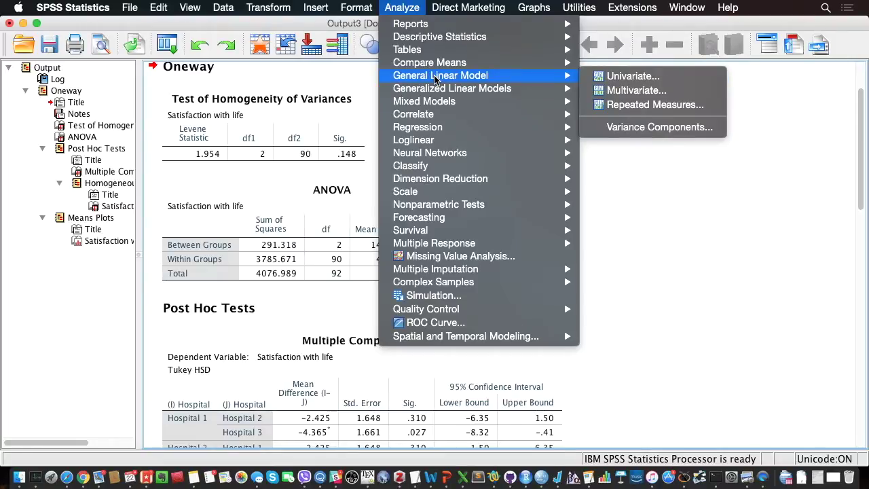
{"action": "left_click", "coordinate": [685, 82]}
{"action": "left_click", "coordinate": [309, 333]}
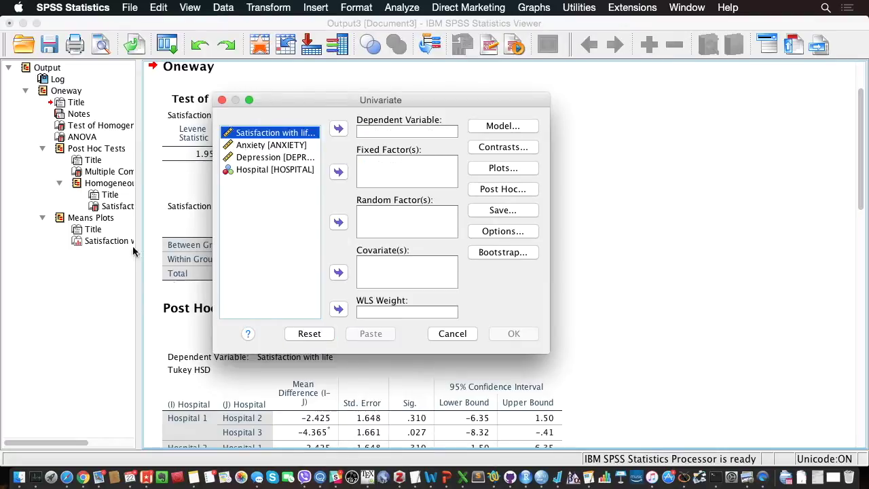
{"action": "left_click_drag", "start_coordinate": [311, 100], "coordinate": [246, 51]}
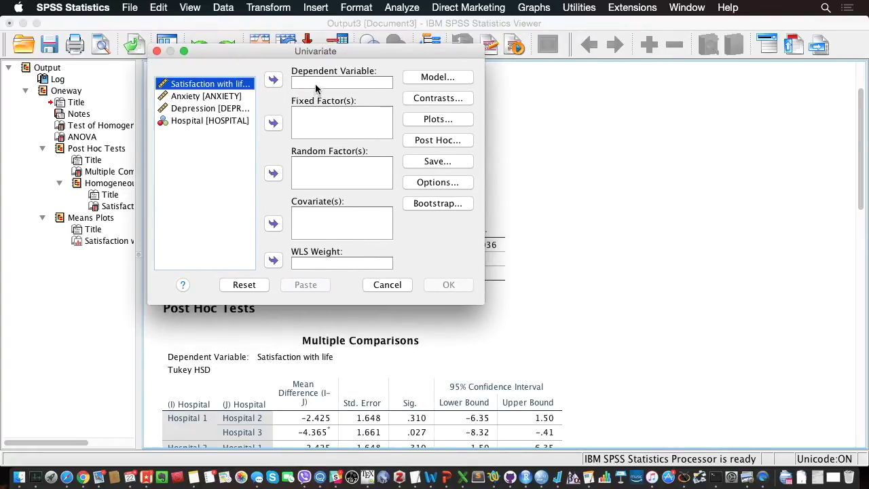
{"action": "left_click", "coordinate": [273, 80]}
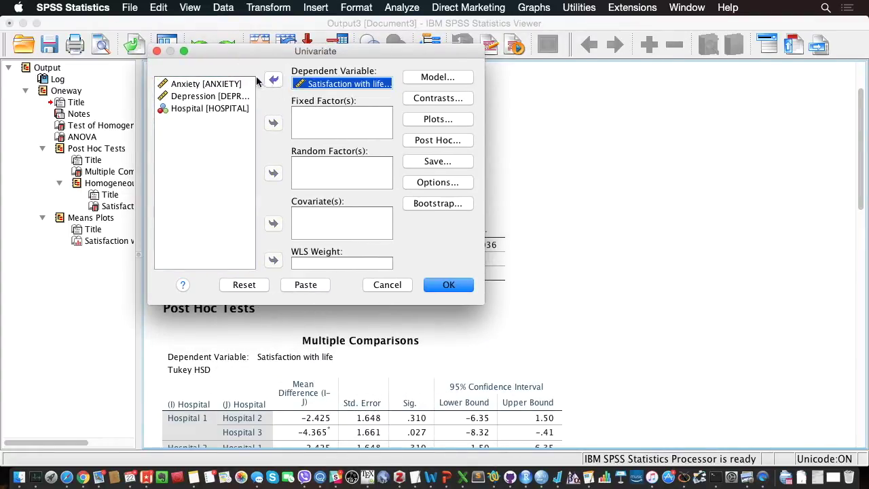
{"action": "left_click", "coordinate": [196, 108]}
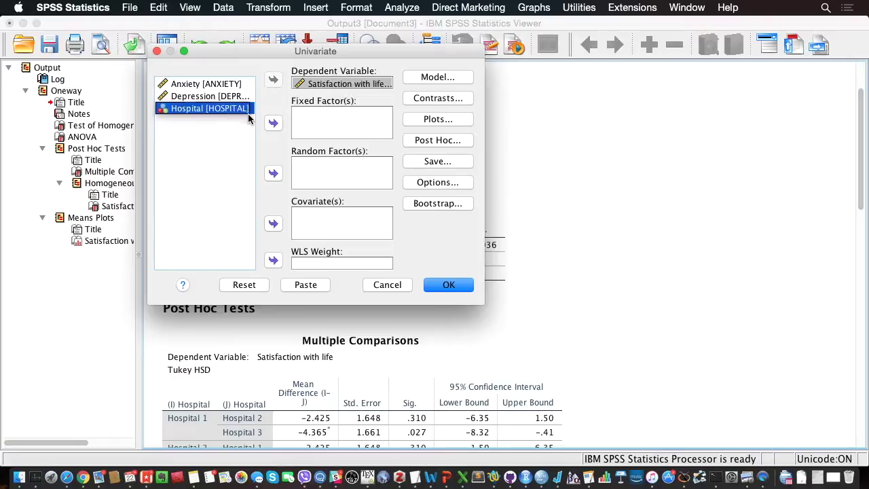
{"action": "left_click", "coordinate": [273, 124]}
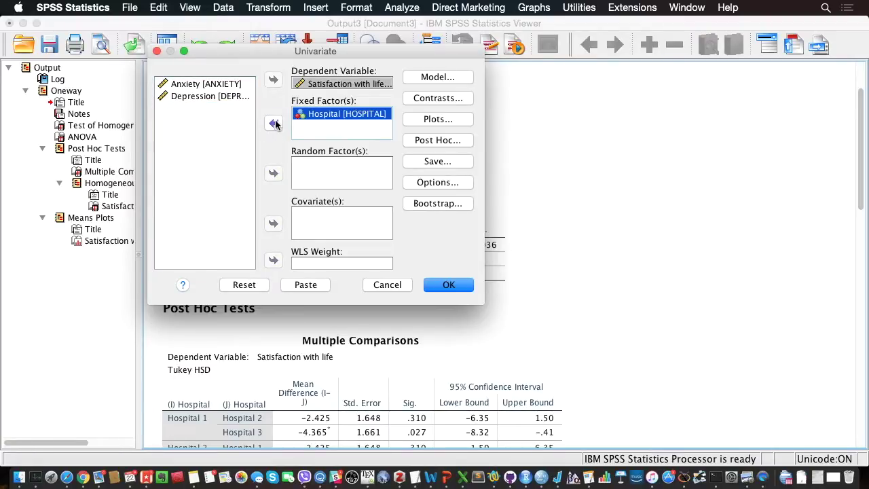
- Include estimates of effect size in the Univariate options and run the analysis
{"action": "left_click", "coordinate": [468, 183]}
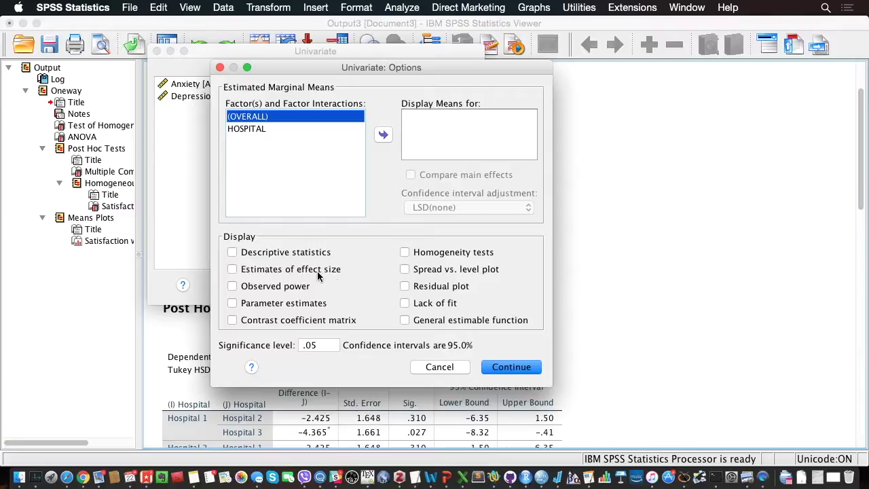
{"action": "left_click", "coordinate": [234, 270]}
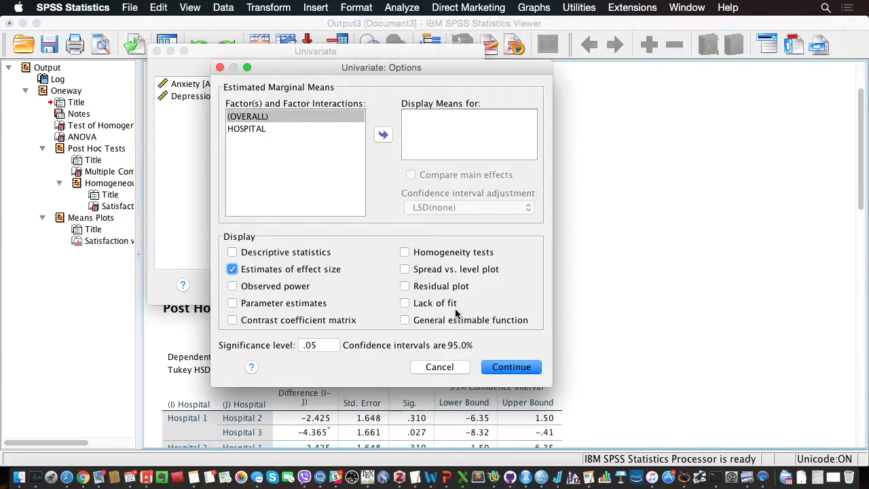
{"action": "left_click", "coordinate": [495, 367]}
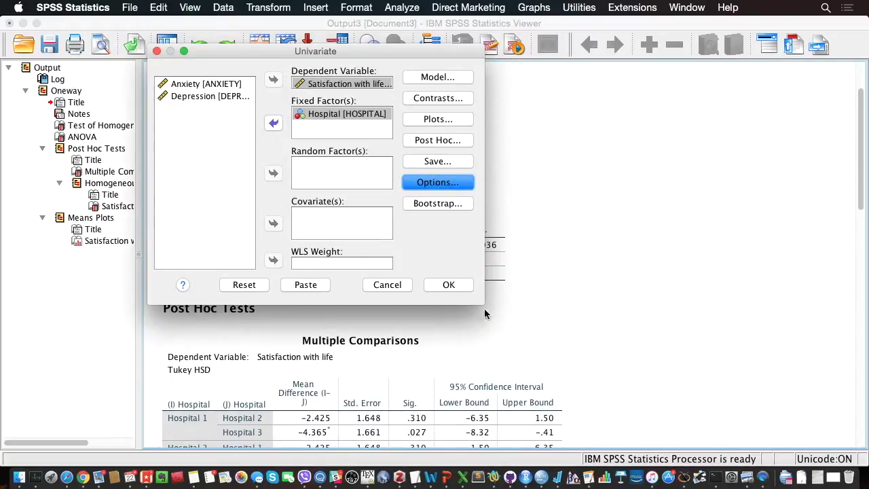
{"action": "left_click", "coordinate": [457, 283]}
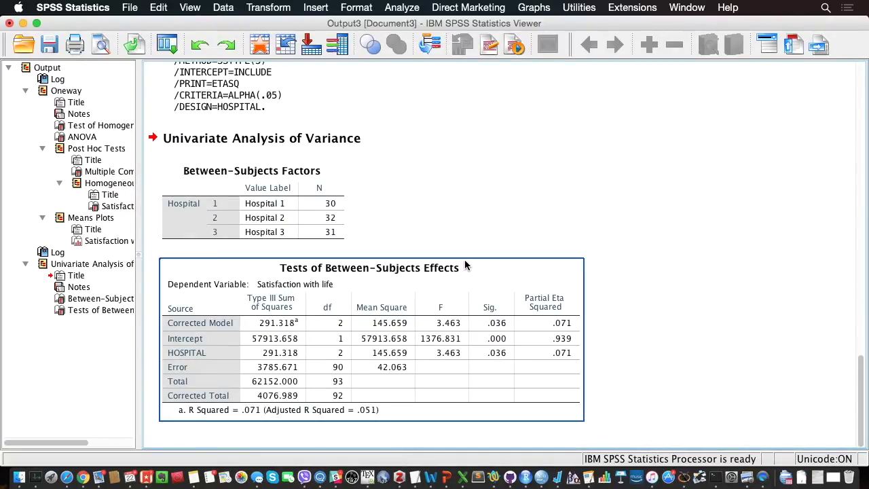
- Compare the Oneway ANOVA table with the Tests of Between-Subjects Effects table, including partial eta squared
{"action": "scroll", "coordinate": [466, 332], "scroll_direction": "up", "scroll_amount": 10}
{"action": "scroll", "coordinate": [466, 330], "scroll_direction": "up", "scroll_amount": 10}
{"action": "left_click", "coordinate": [466, 331]}
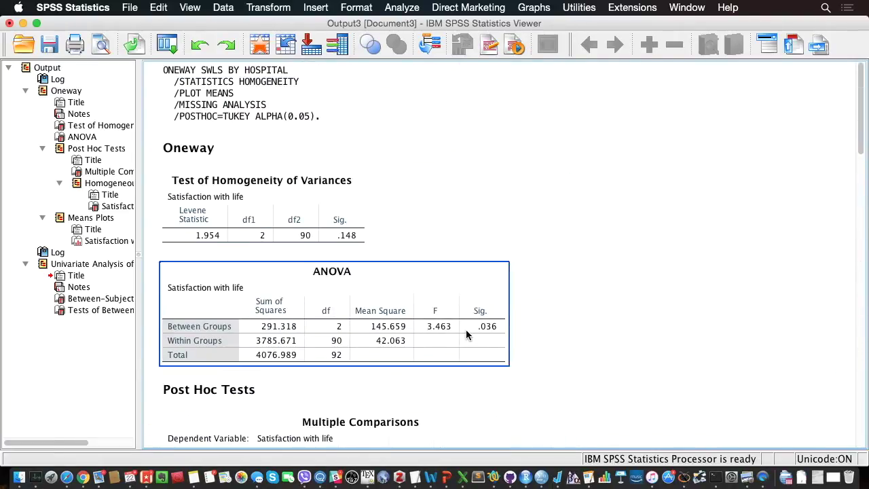
{"action": "scroll", "coordinate": [493, 336], "scroll_direction": "down", "scroll_amount": 15}
{"action": "left_click", "coordinate": [498, 342]}
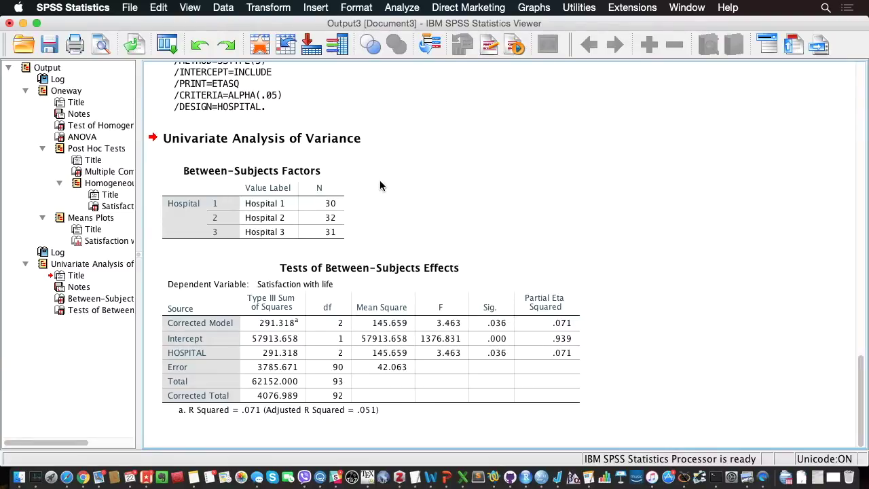
{"action": "scroll", "coordinate": [376, 208], "scroll_direction": "up", "scroll_amount": 15}
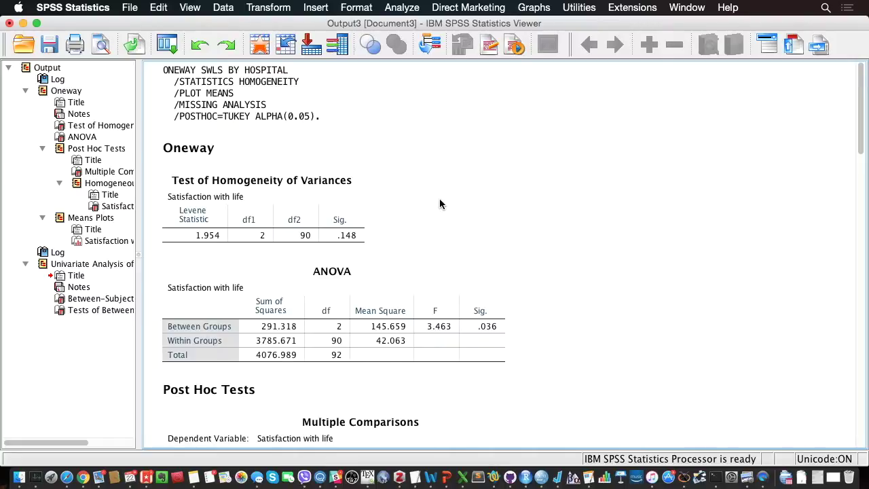
- Set up a fresh Explore analysis with Satisfaction with life as the dependent variable and Hospital as the factor
{"action": "left_click", "coordinate": [402, 8]}
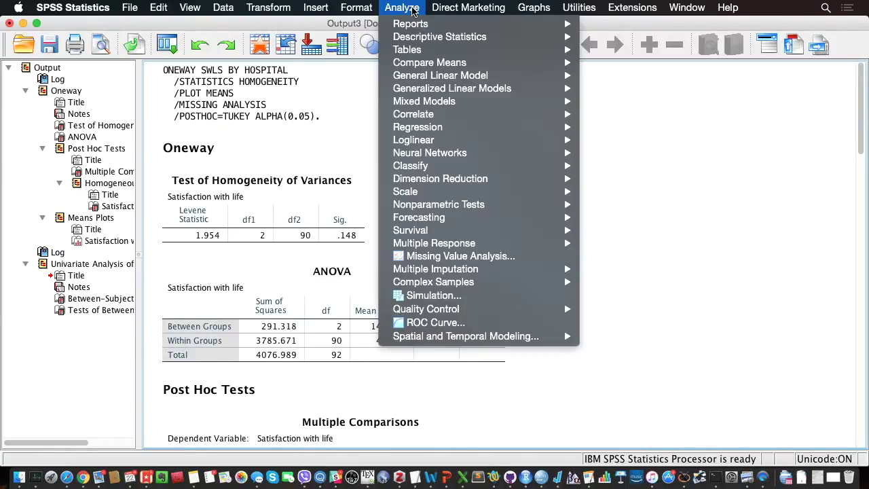
{"action": "mouse_move", "coordinate": [412, 40]}
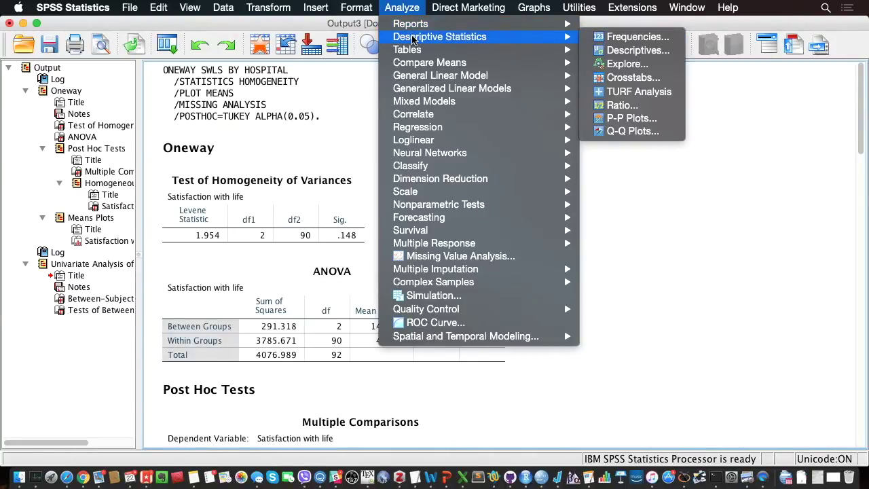
{"action": "left_click", "coordinate": [627, 64]}
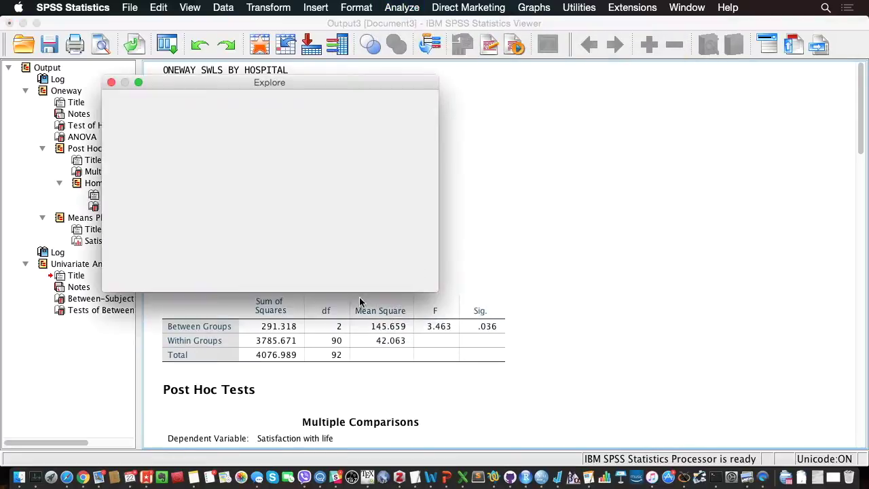
{"action": "left_click", "coordinate": [199, 272]}
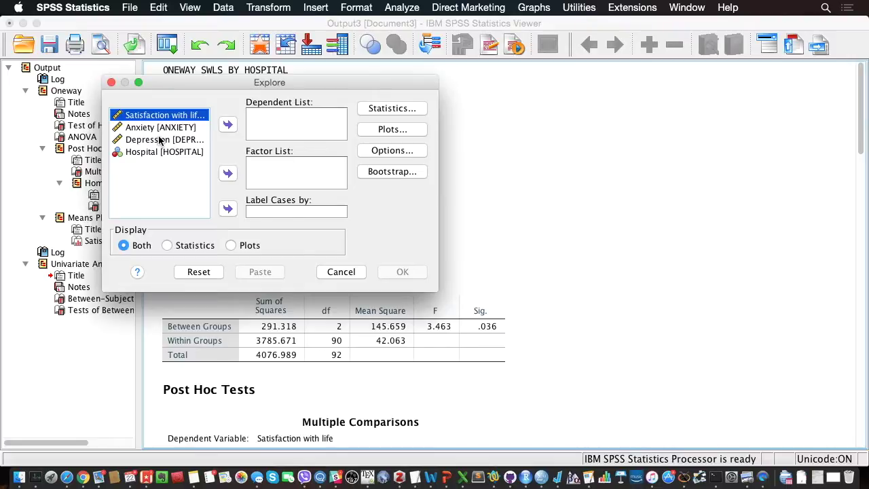
{"action": "left_click", "coordinate": [229, 126]}
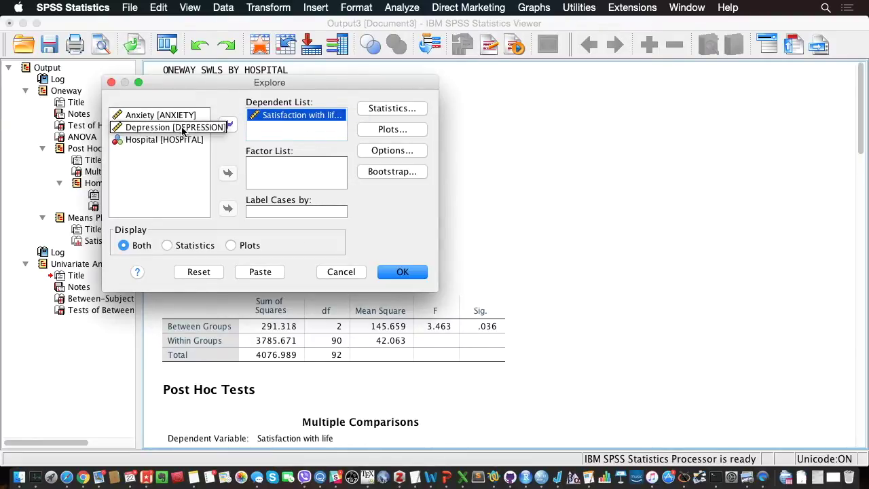
{"action": "left_click", "coordinate": [135, 141]}
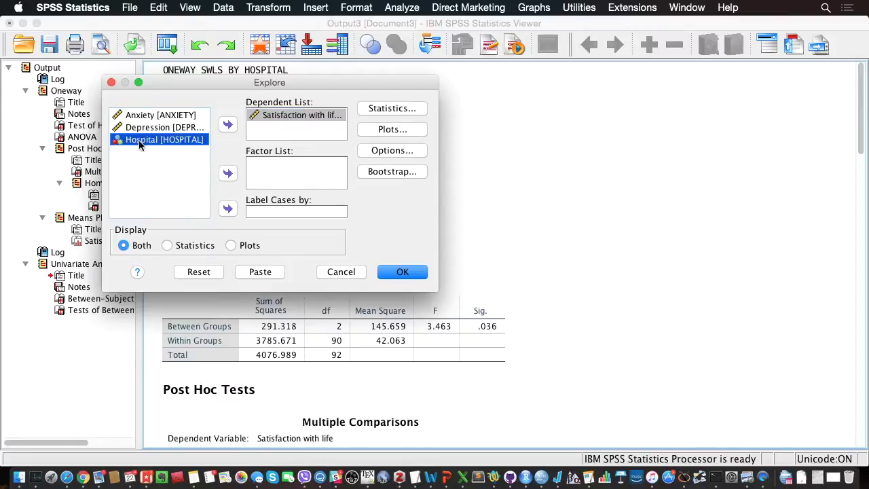
{"action": "left_click", "coordinate": [228, 173]}
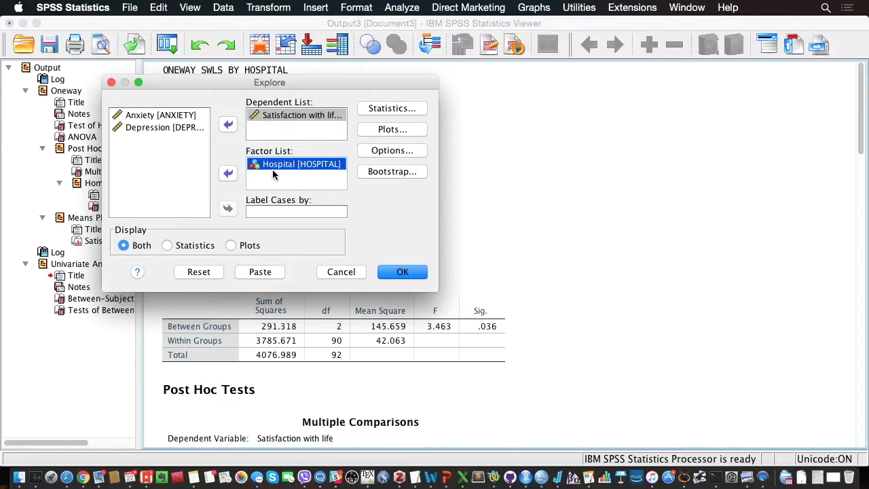
- Keep Descriptives with a 95% confidence interval for the mean in the Explore statistics
{"action": "left_click", "coordinate": [402, 109]}
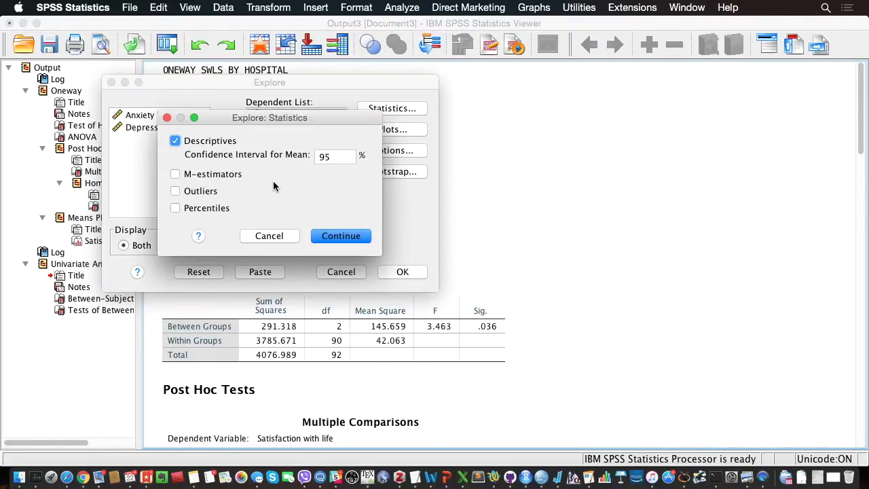
{"action": "left_click_drag", "start_coordinate": [277, 123], "coordinate": [291, 159]}
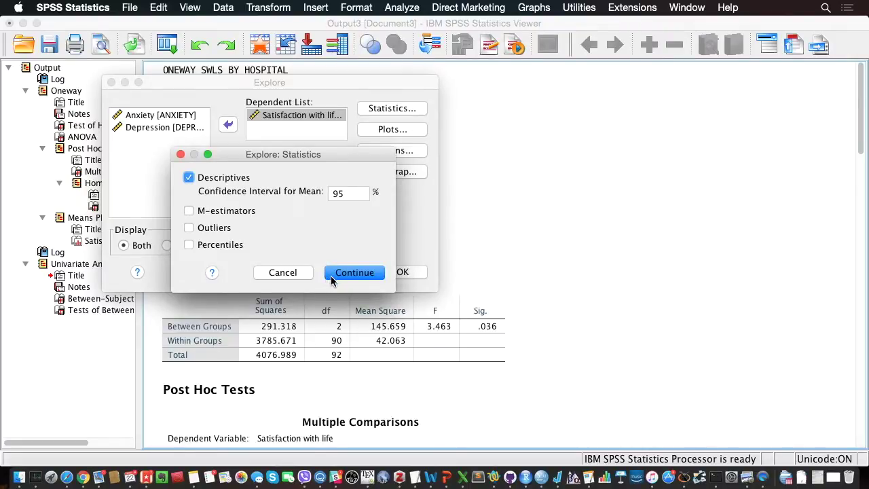
{"action": "left_click", "coordinate": [354, 273]}
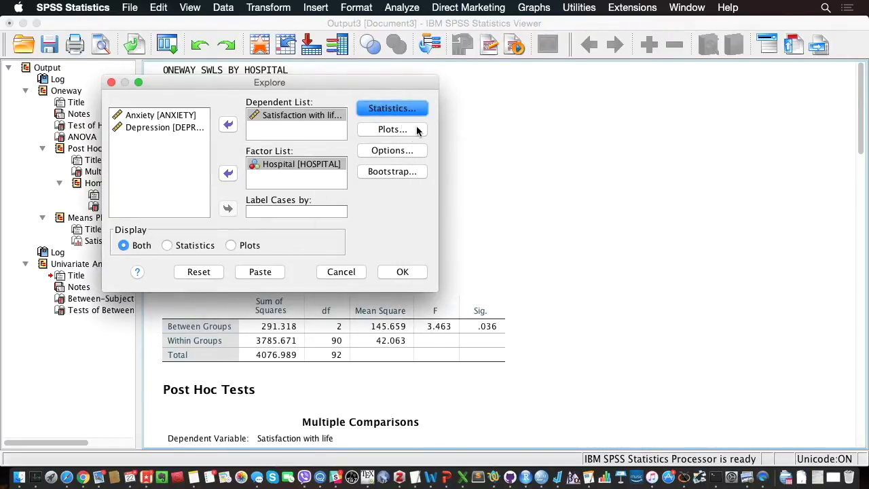
- Request normality plots with tests and a histogram instead of the stem-and-leaf plot, and run the Explore analysis
{"action": "left_click", "coordinate": [393, 130]}
{"action": "left_click", "coordinate": [165, 169]}
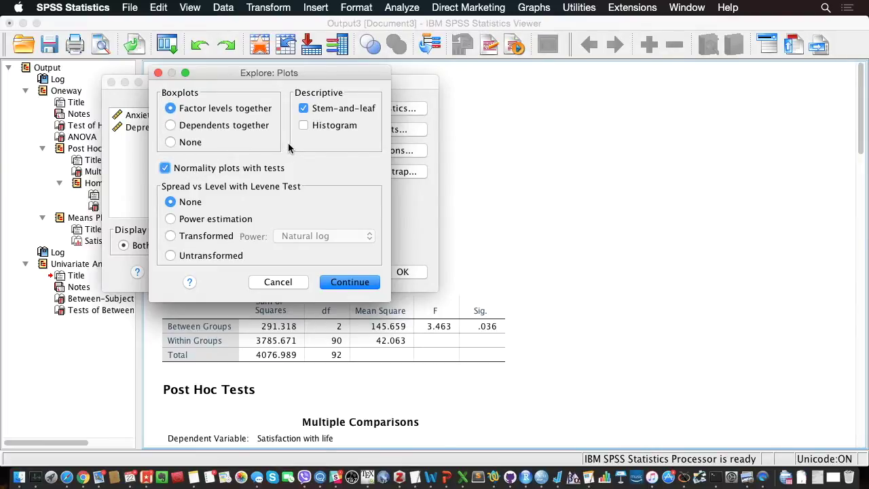
{"action": "left_click", "coordinate": [302, 109]}
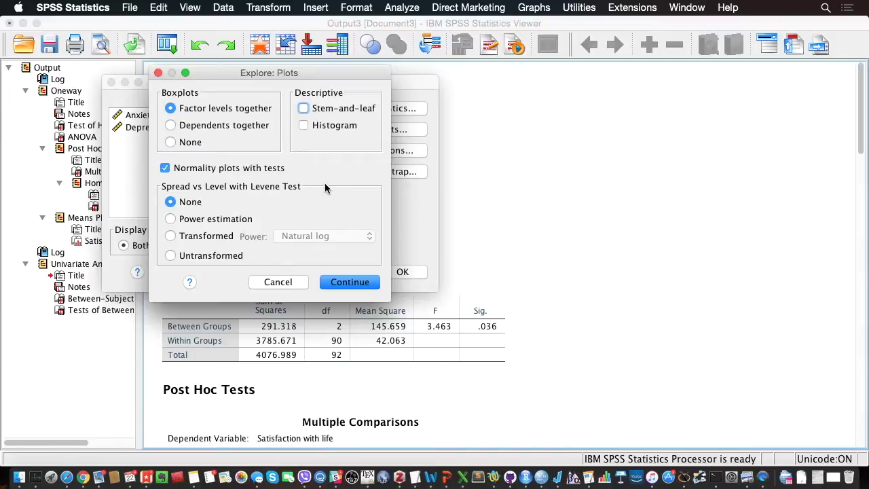
{"action": "left_click", "coordinate": [304, 126]}
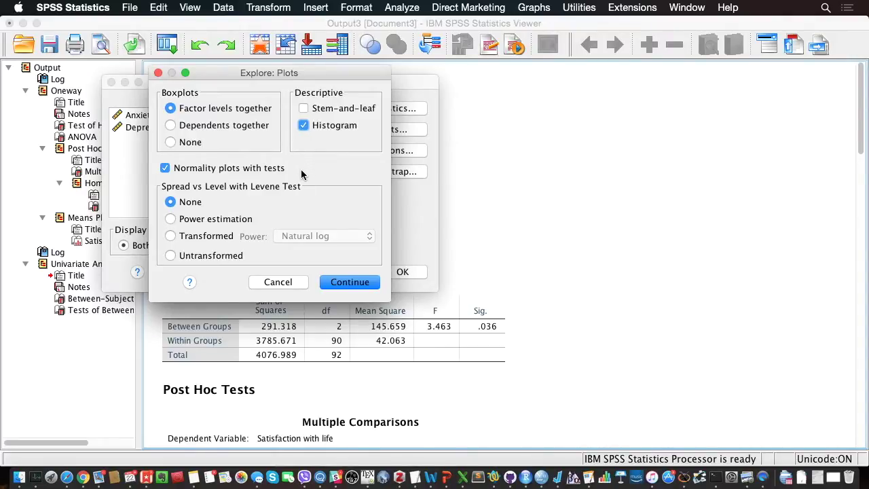
{"action": "left_click", "coordinate": [355, 281]}
{"action": "left_click", "coordinate": [412, 279]}
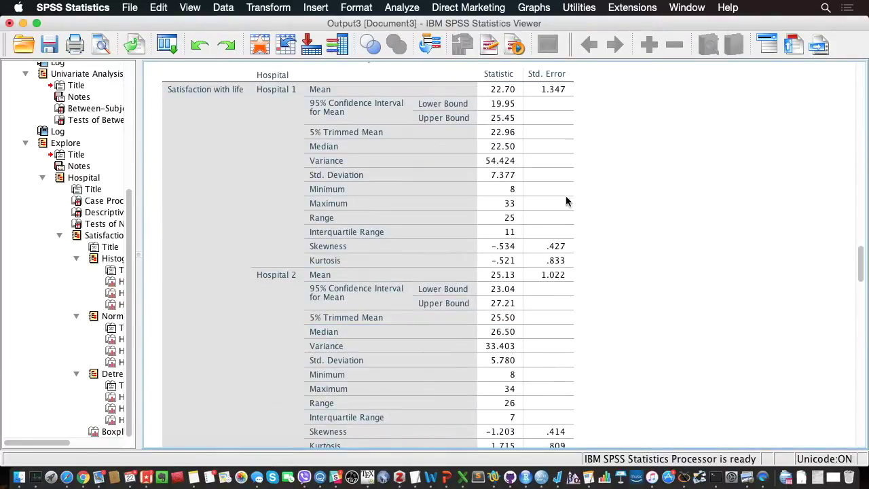
- Examine the satisfaction with life descriptives for each hospital, including mean, standard deviation, skewness and kurtosis
{"action": "left_click", "coordinate": [566, 197]}
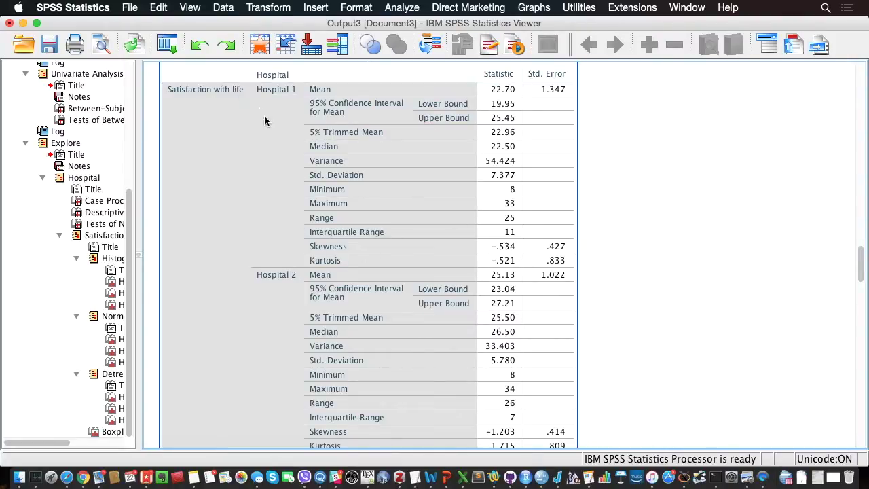
{"action": "scroll", "coordinate": [498, 309], "scroll_direction": "down", "scroll_amount": 5}
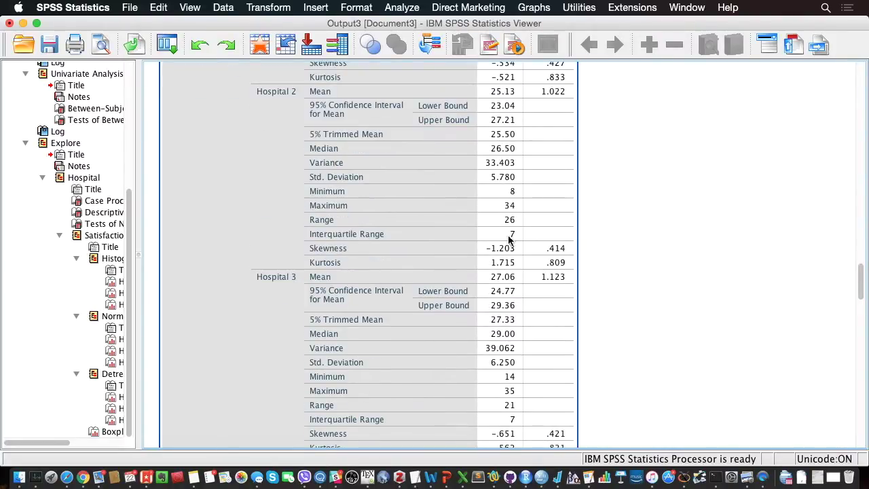
{"action": "scroll", "coordinate": [513, 263], "scroll_direction": "up", "scroll_amount": 2}
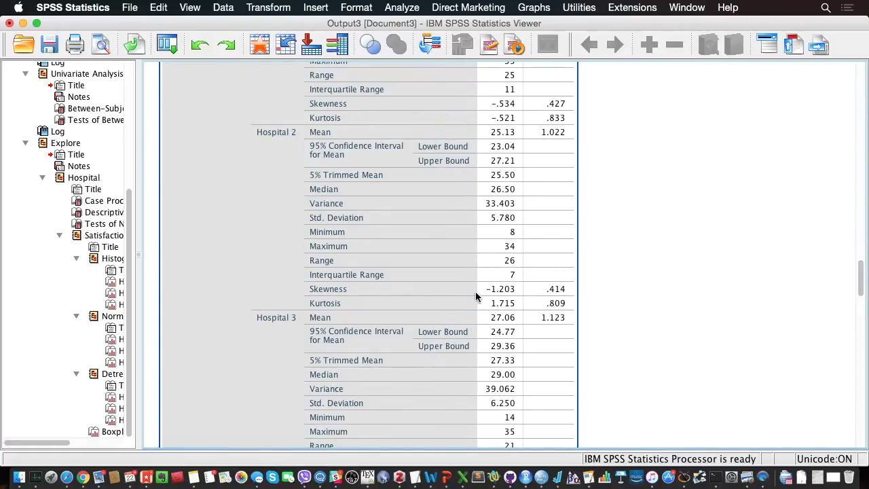
{"action": "scroll", "coordinate": [483, 292], "scroll_direction": "down", "scroll_amount": 4}
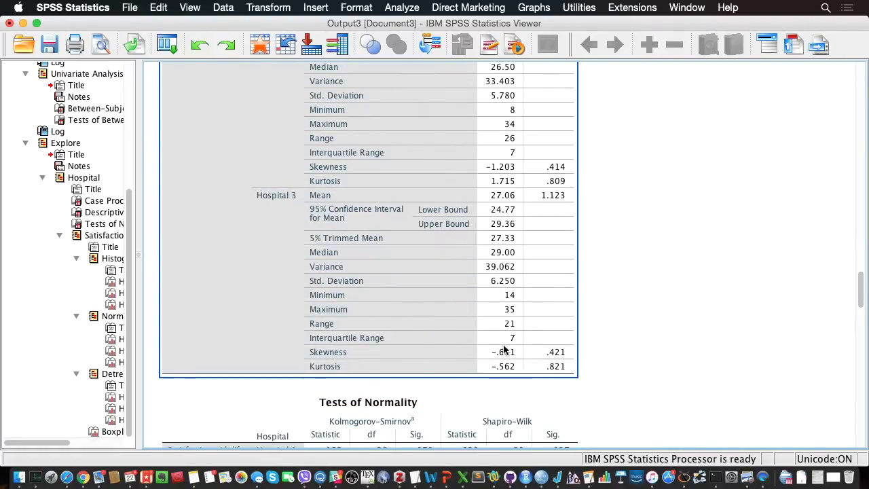
{"action": "scroll", "coordinate": [516, 272], "scroll_direction": "up", "scroll_amount": 1}
{"action": "scroll", "coordinate": [523, 262], "scroll_direction": "up", "scroll_amount": 3}
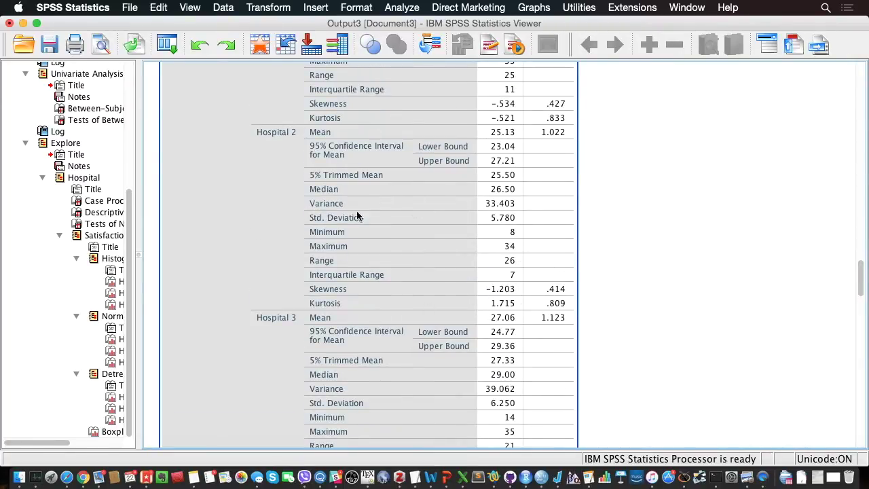
{"action": "left_click", "coordinate": [614, 207]}
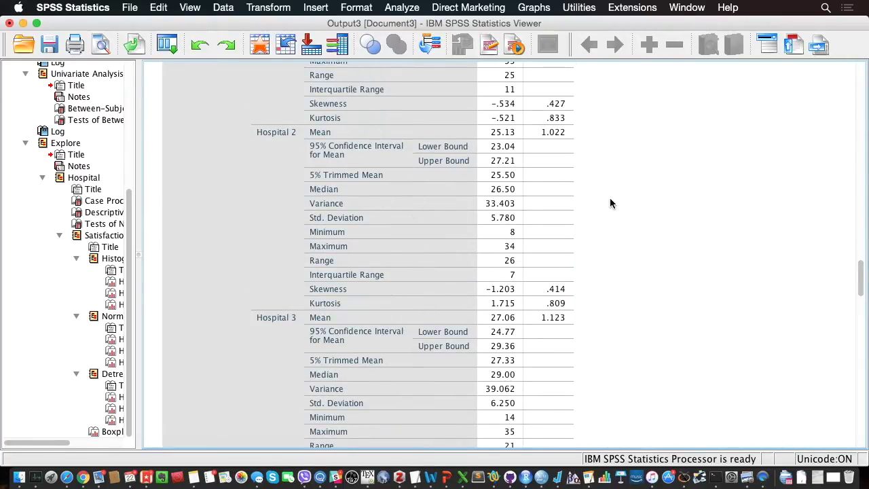
- Check the Kolmogorov-Smirnov and Shapiro-Wilk significance for each hospital in the Tests of Normality table
{"action": "scroll", "coordinate": [610, 201], "scroll_direction": "down", "scroll_amount": 6}
{"action": "scroll", "coordinate": [609, 198], "scroll_direction": "down", "scroll_amount": 5}
{"action": "left_click", "coordinate": [270, 243]}
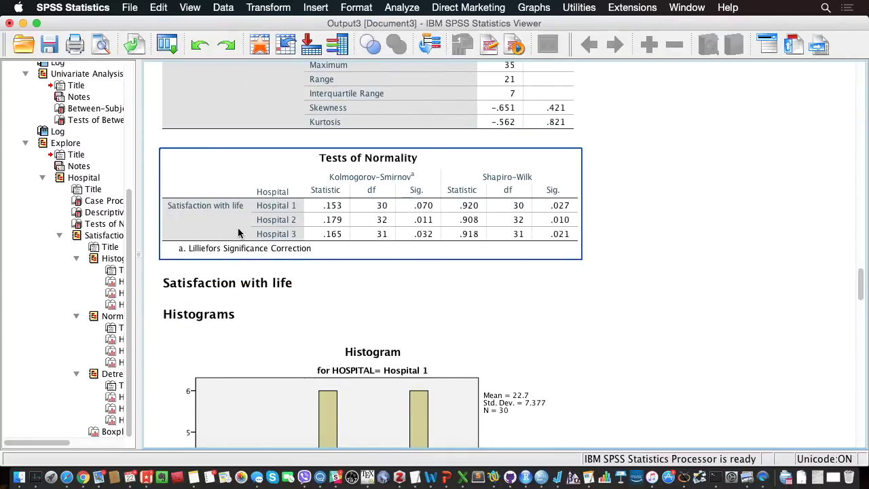
- Compare the normality test results across the three hospitals and examine the means plot of satisfaction with life
{"action": "left_click", "coordinate": [450, 306]}
{"action": "left_click", "coordinate": [451, 301]}
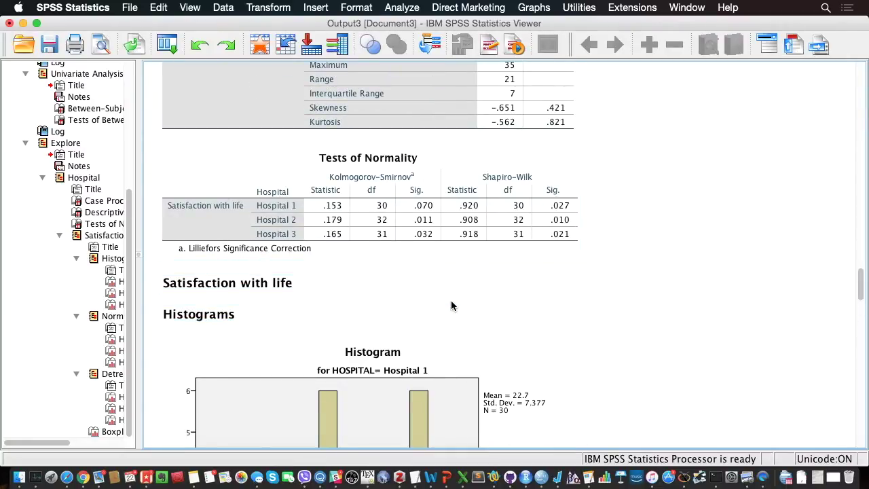
{"action": "left_click", "coordinate": [456, 281]}
{"action": "left_click", "coordinate": [292, 220]}
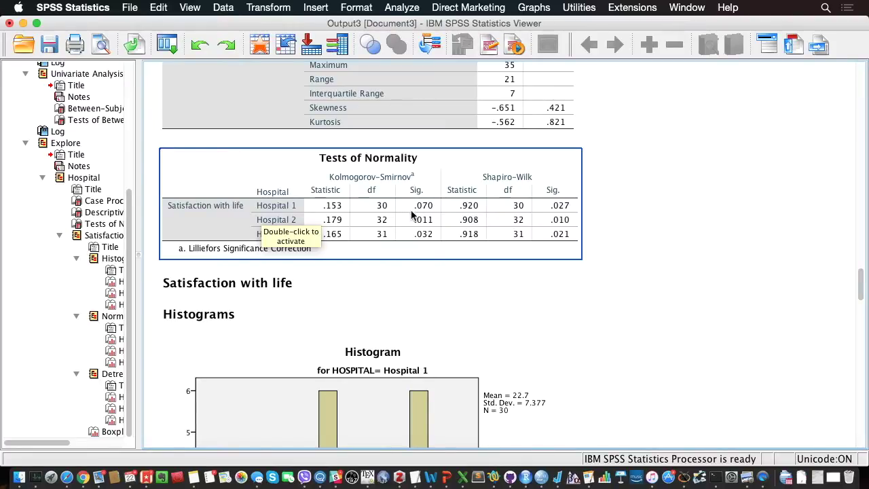
{"action": "left_click", "coordinate": [378, 283]}
{"action": "left_click", "coordinate": [311, 339]}
{"action": "left_click", "coordinate": [321, 291]}
{"action": "left_click", "coordinate": [311, 280]}
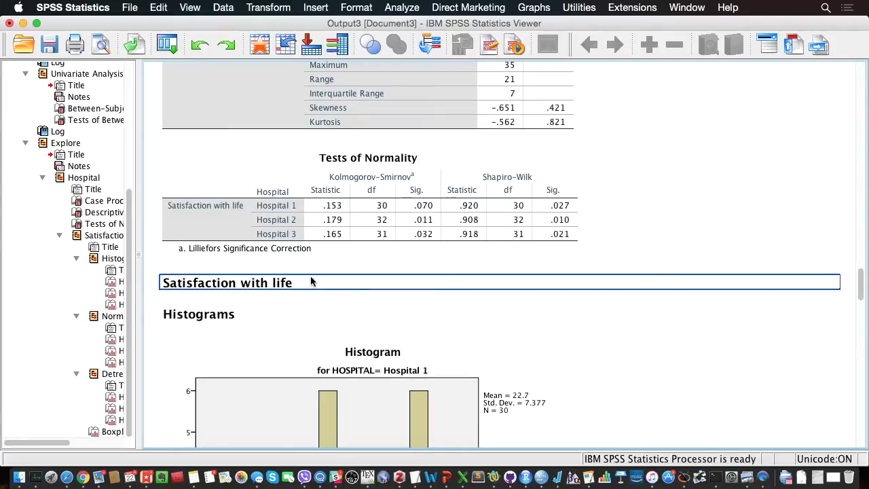
{"action": "left_click", "coordinate": [313, 256]}
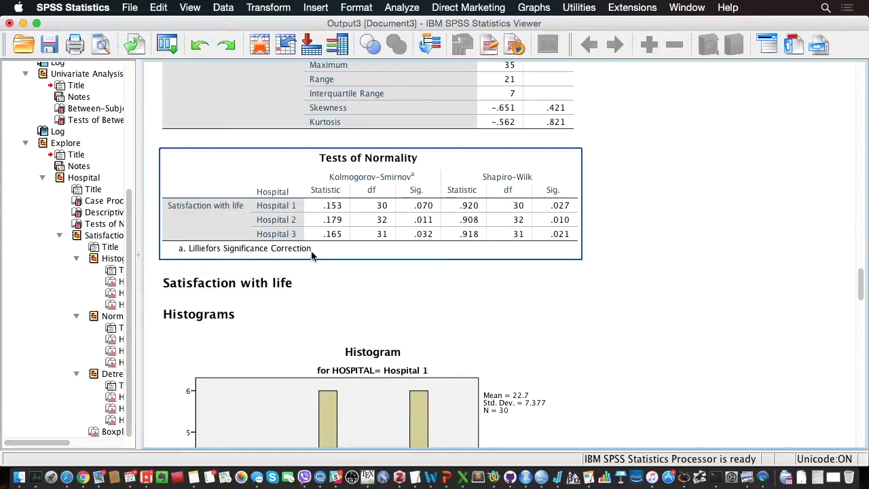
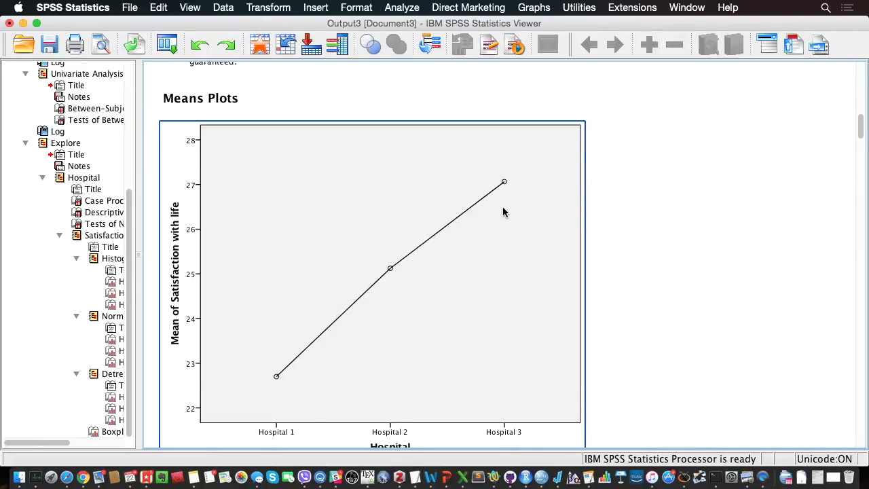
{"action": "left_click", "coordinate": [295, 458]}
{"action": "left_click", "coordinate": [255, 432]}
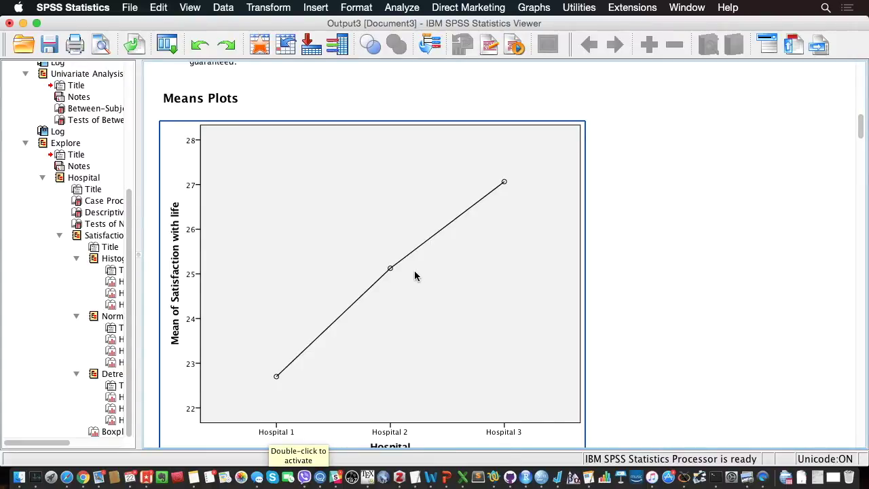
- Open the Chart Builder and reset it to clear the previous chart definition
{"action": "left_click", "coordinate": [531, 7]}
{"action": "left_click", "coordinate": [538, 28]}
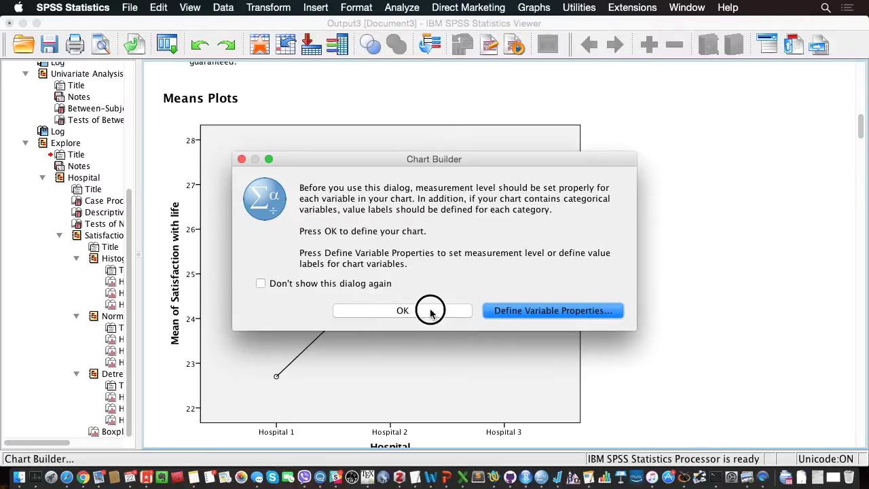
{"action": "left_click", "coordinate": [429, 307]}
{"action": "left_click_drag", "start_coordinate": [438, 21], "coordinate": [392, 22]}
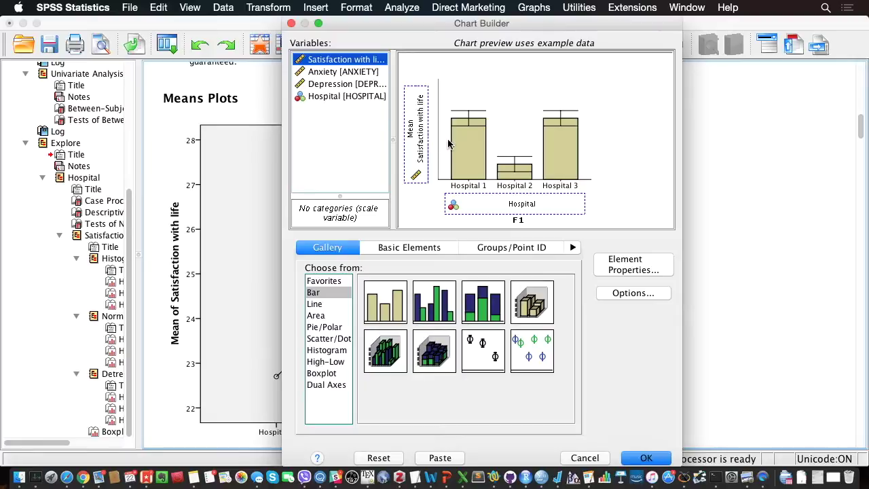
{"action": "left_click", "coordinate": [380, 458]}
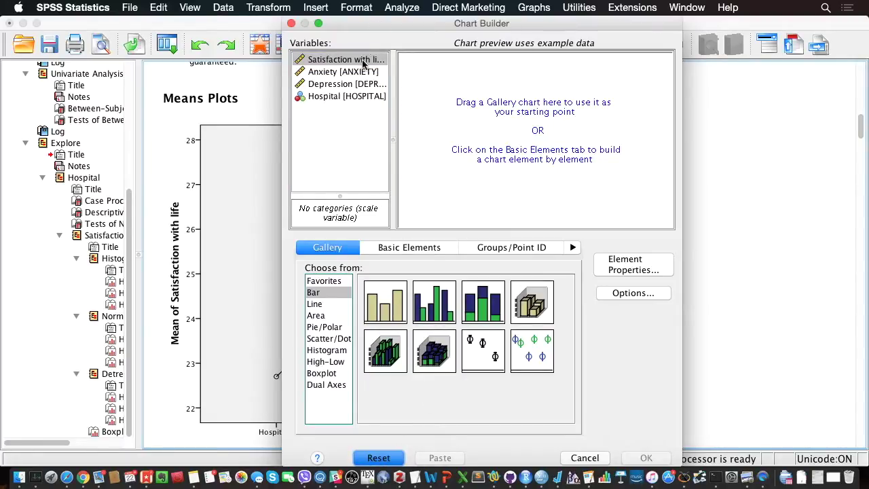
- Start a simple bar chart in the Chart Builder and bring up its element properties
{"action": "left_click", "coordinate": [375, 303]}
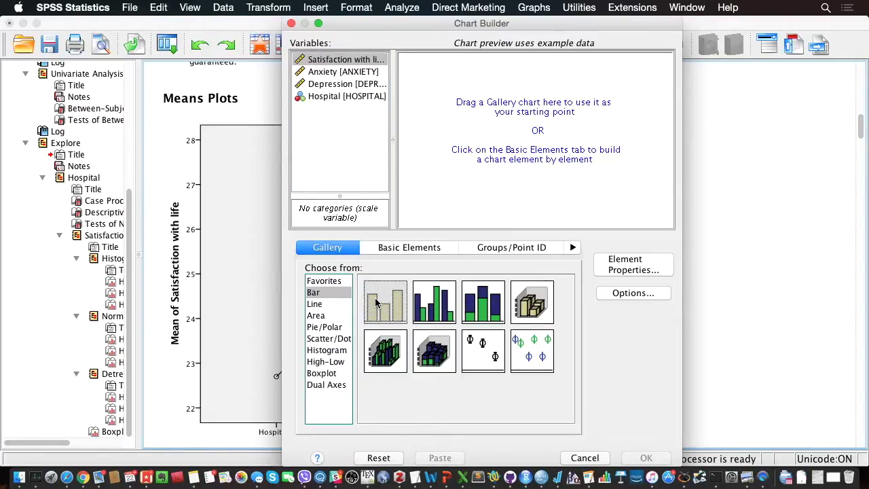
{"action": "left_click", "coordinate": [383, 307]}
{"action": "double_click", "coordinate": [383, 312]}
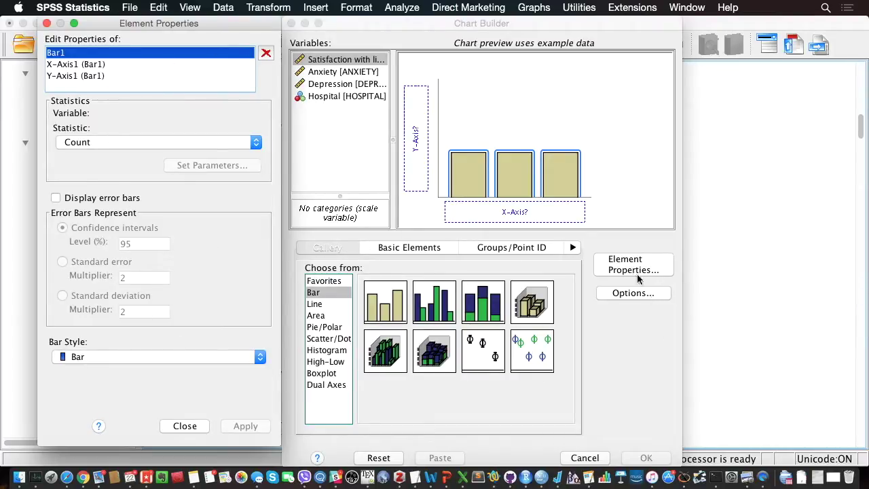
{"action": "mouse_move", "coordinate": [144, 23]}
{"action": "left_mouse_down"}
{"action": "mouse_move", "coordinate": [720, 23]}
{"action": "mouse_move", "coordinate": [861, 8]}
{"action": "mouse_move", "coordinate": [145, 26]}
{"action": "left_mouse_up"}
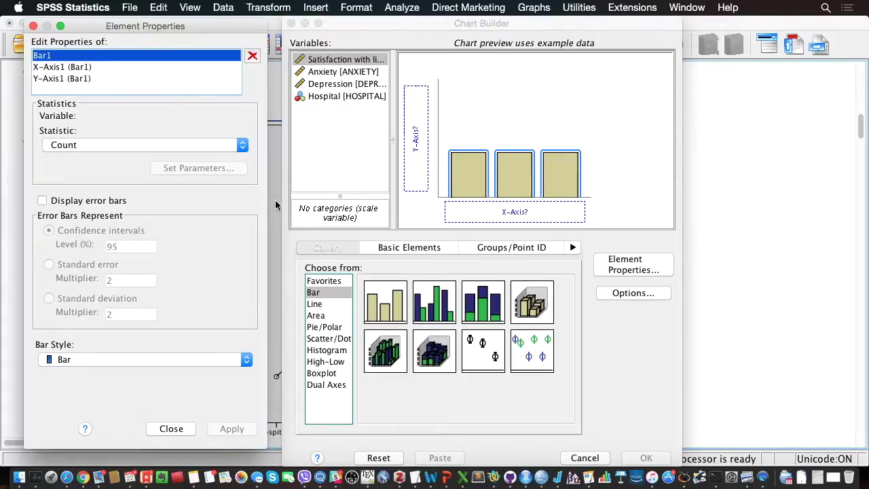
{"action": "left_click", "coordinate": [639, 266]}
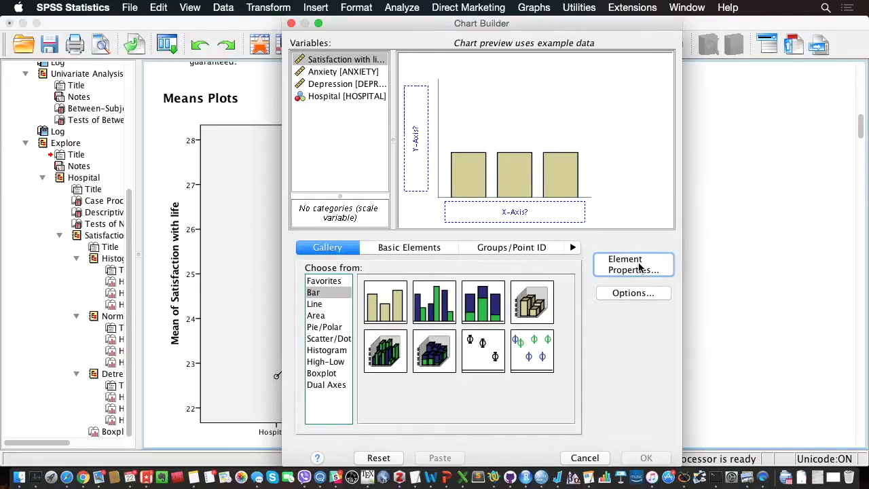
{"action": "left_click", "coordinate": [638, 267]}
{"action": "left_click", "coordinate": [638, 267]}
{"action": "left_click", "coordinate": [639, 266]}
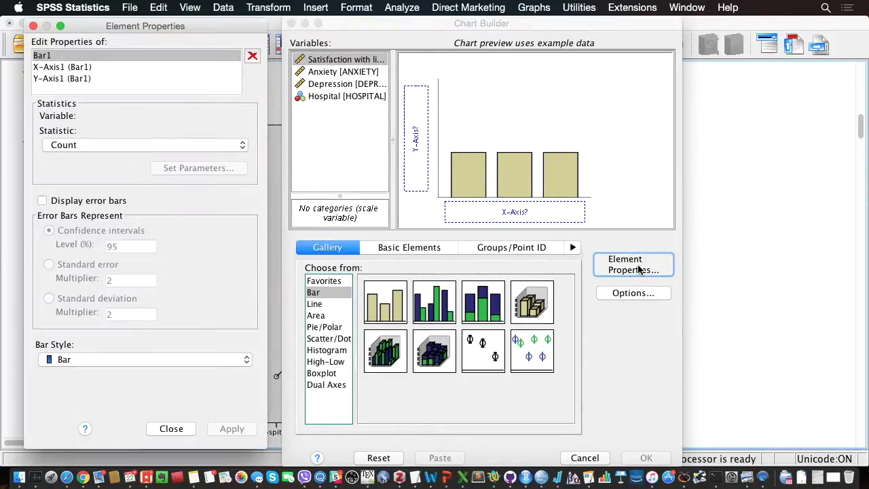
{"action": "left_click", "coordinate": [639, 268]}
{"action": "left_click", "coordinate": [638, 267]}
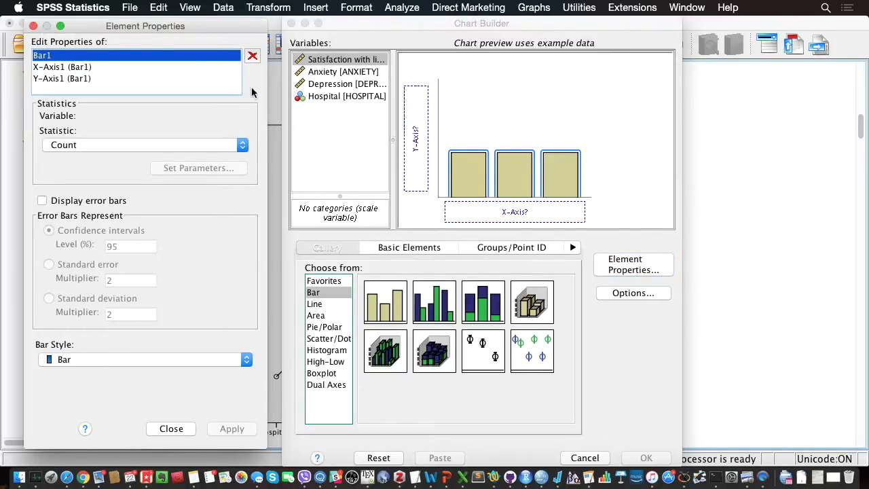
- Assign Hospital to the bar chart's x-axis and Satisfaction with life to its y-axis
{"action": "left_click", "coordinate": [501, 217]}
{"action": "left_click_drag", "start_coordinate": [325, 97], "coordinate": [510, 216]}
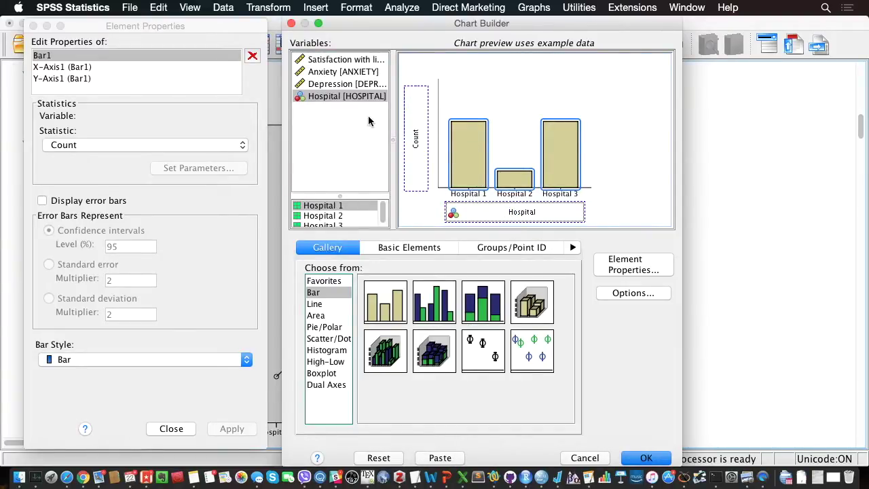
{"action": "left_click_drag", "start_coordinate": [342, 62], "coordinate": [414, 133]}
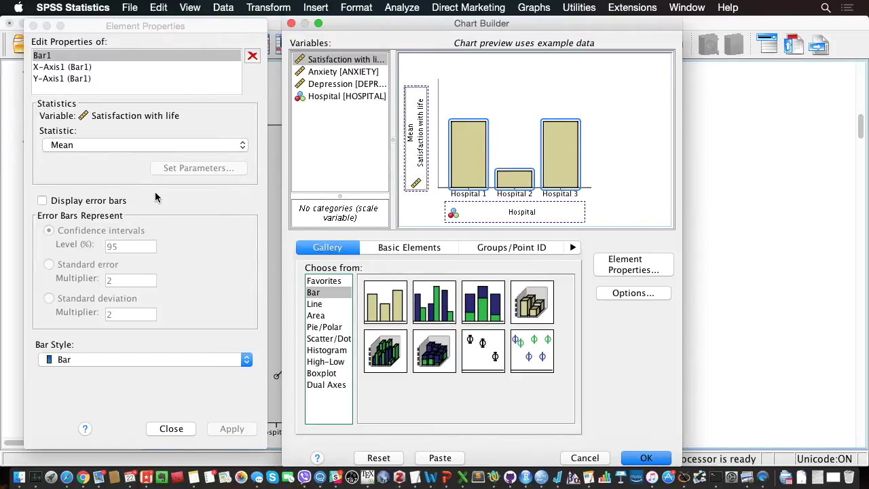
- Keep Mean as the bar statistic, add error bars showing 95% confidence intervals, and generate the chart
{"action": "left_click", "coordinate": [74, 146]}
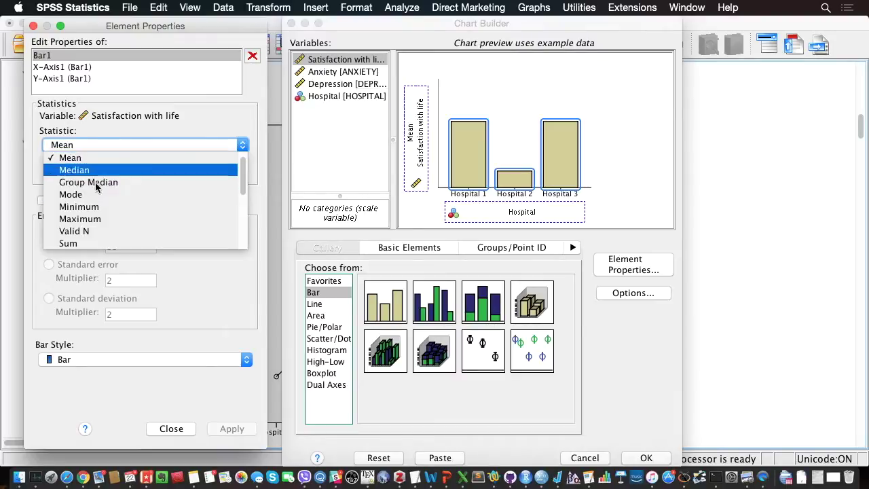
{"action": "left_click", "coordinate": [156, 125]}
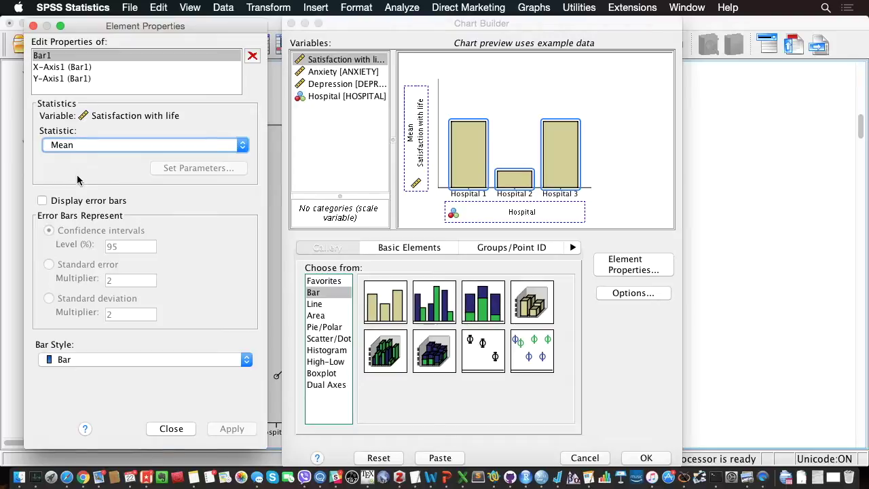
{"action": "left_click", "coordinate": [45, 203]}
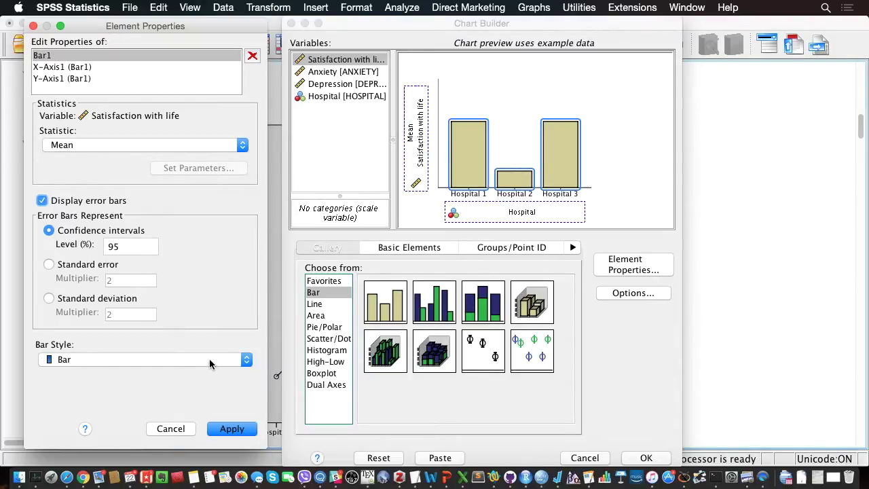
{"action": "left_click", "coordinate": [232, 429]}
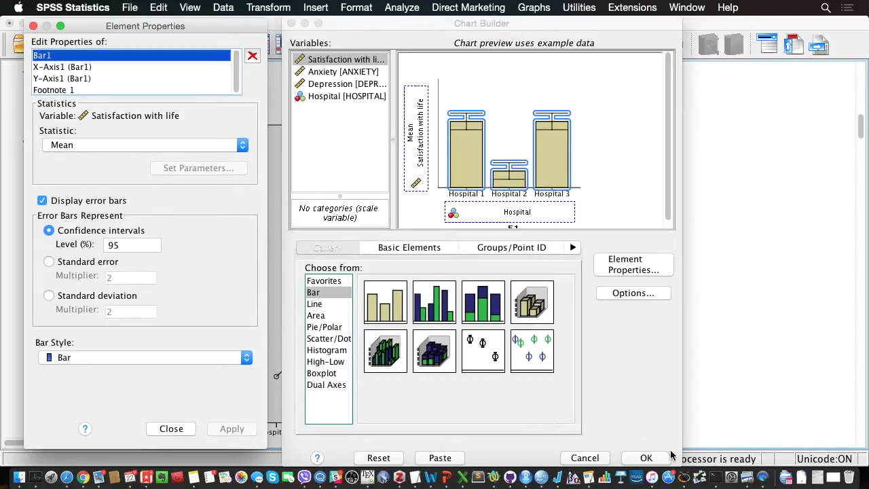
{"action": "left_click", "coordinate": [646, 458]}
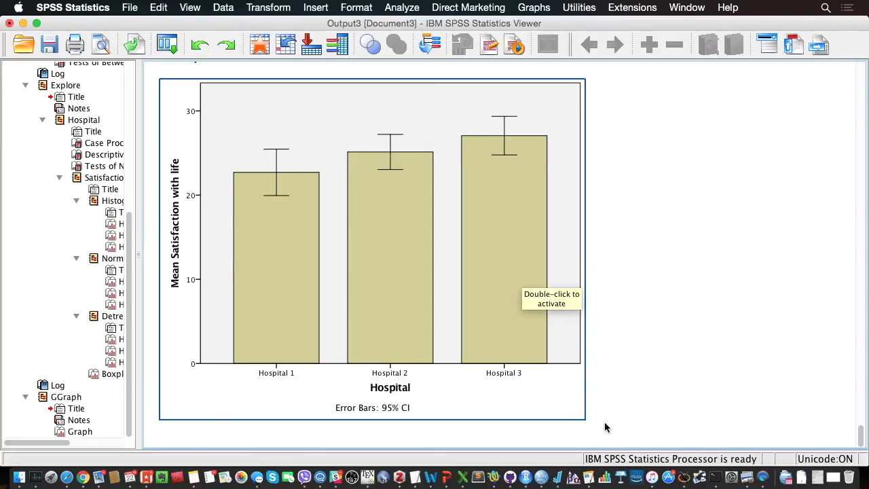
- Compare the new error-bar chart of mean satisfaction with life with the earlier ANOVA means plot
{"action": "scroll", "coordinate": [536, 257], "scroll_direction": "up", "scroll_amount": 20}
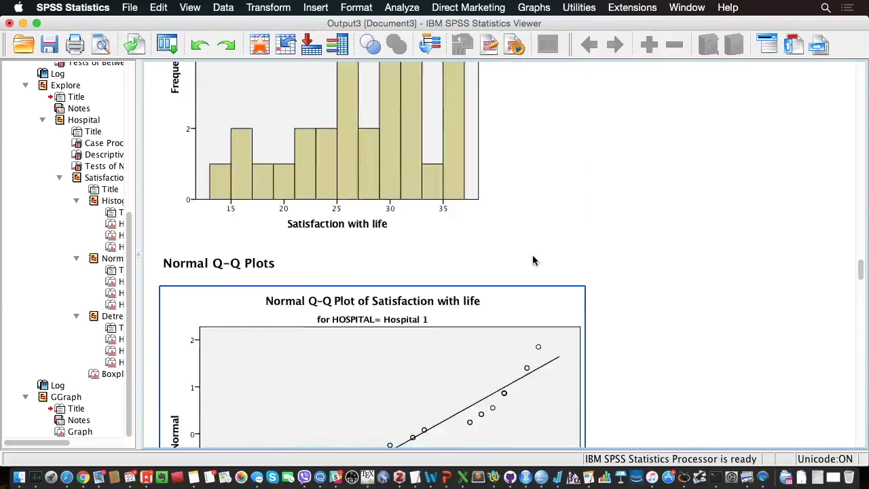
{"action": "scroll", "coordinate": [534, 261], "scroll_direction": "up", "scroll_amount": 20}
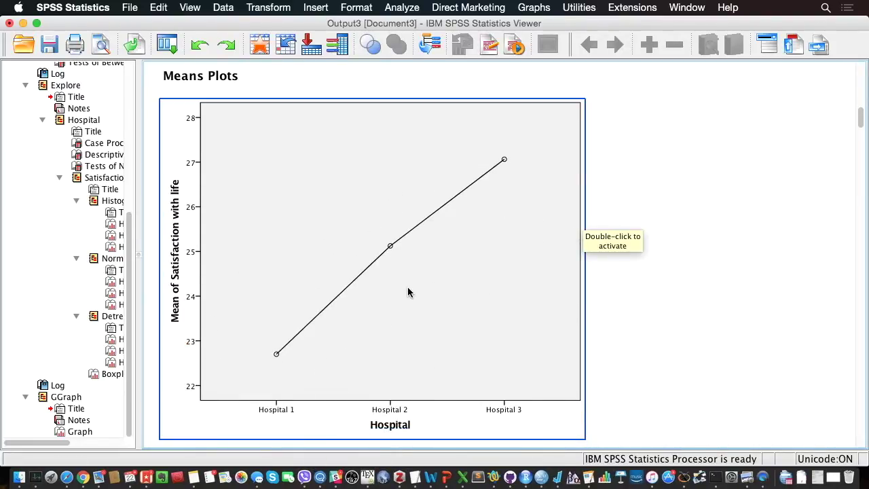
{"action": "scroll", "coordinate": [398, 188], "scroll_direction": "down", "scroll_amount": 20}
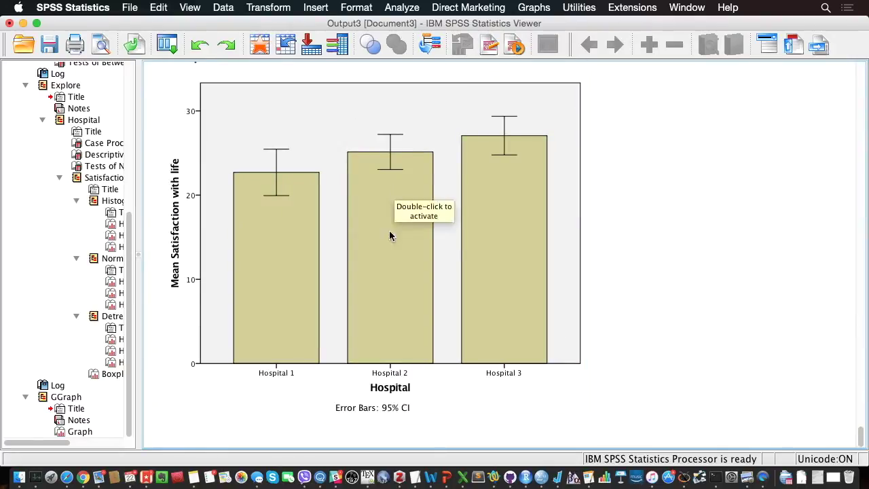